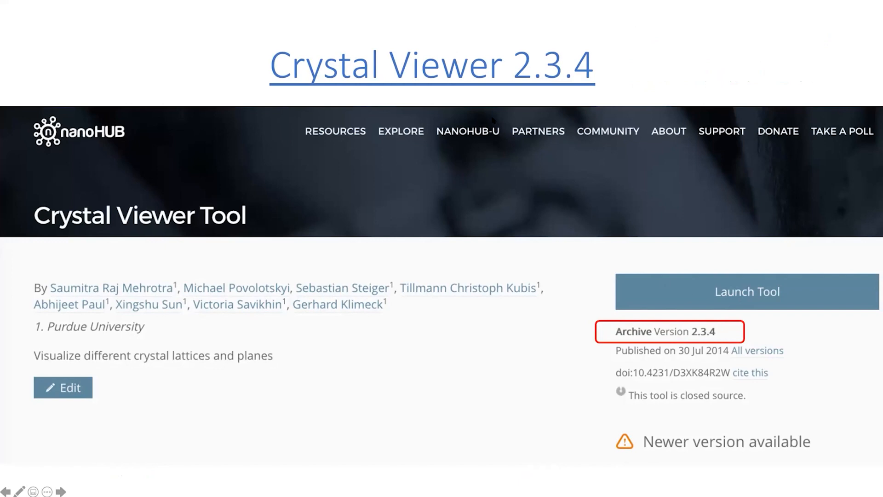
Launch Crystal Viewer Tool version 2.3.4 from its nanoHUB page in Firefox and resize the session display to about 806 x 509
{"action": "left_click", "coordinate": [439, 68]}
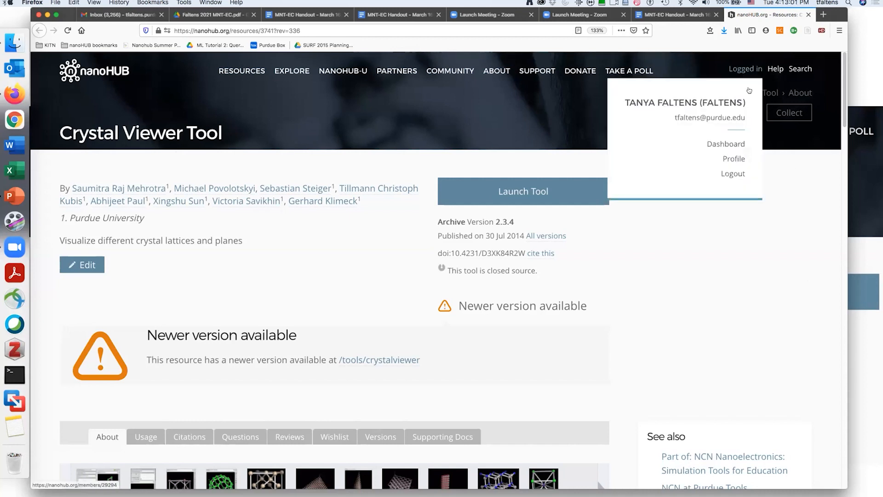
{"action": "left_click", "coordinate": [524, 190]}
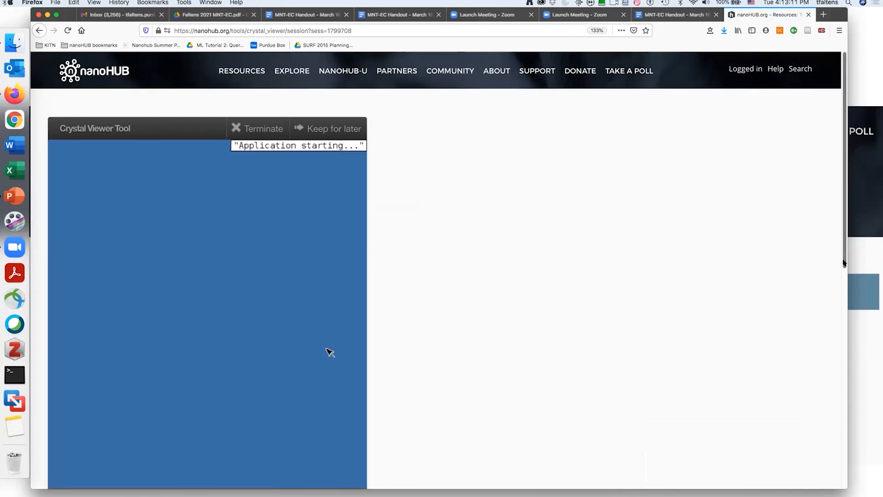
{"action": "left_click_drag", "start_coordinate": [845, 263], "coordinate": [845, 271]}
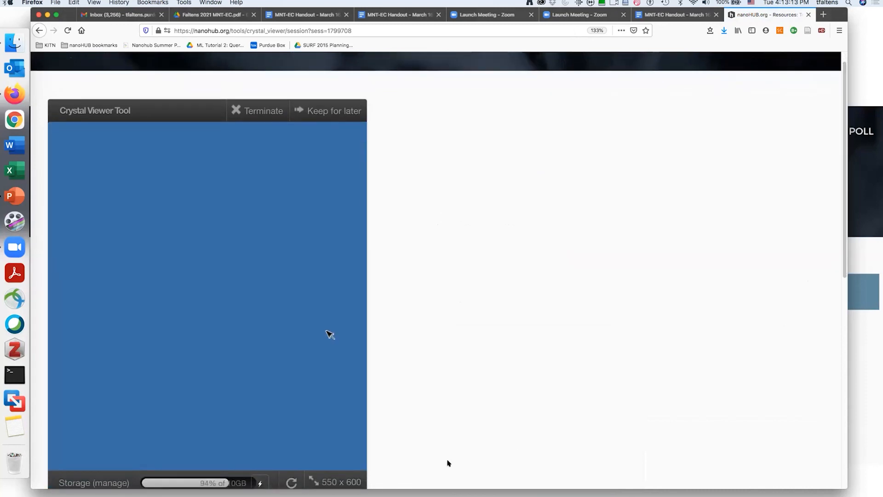
{"action": "left_click_drag", "start_coordinate": [339, 483], "coordinate": [479, 434]}
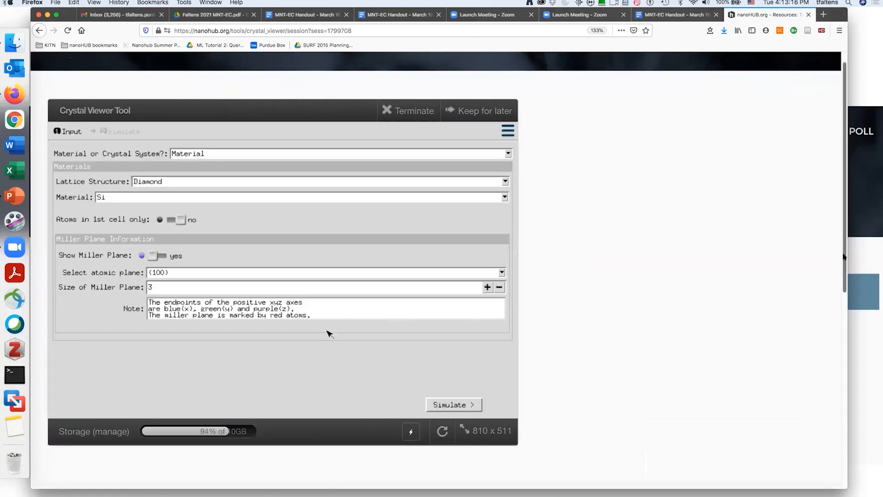
{"action": "left_click_drag", "start_coordinate": [844, 254], "coordinate": [845, 263]}
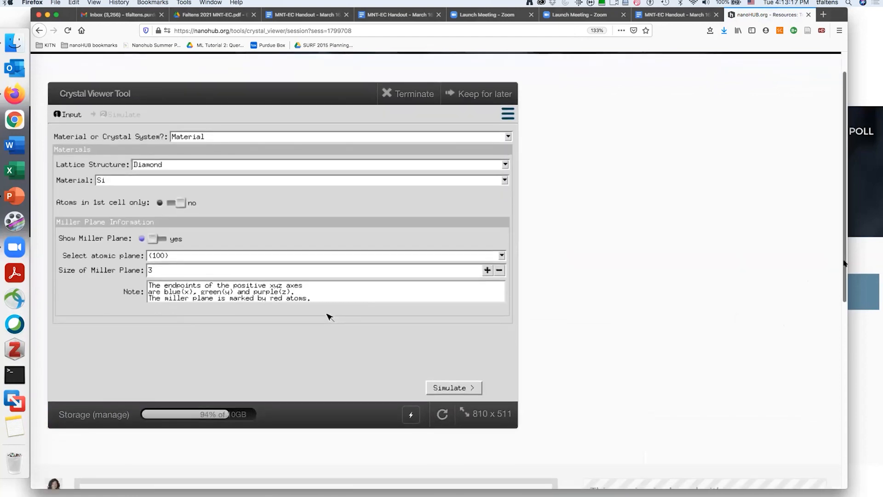
{"action": "scroll", "coordinate": [329, 318], "scroll_direction": "up", "scroll_amount": 2}
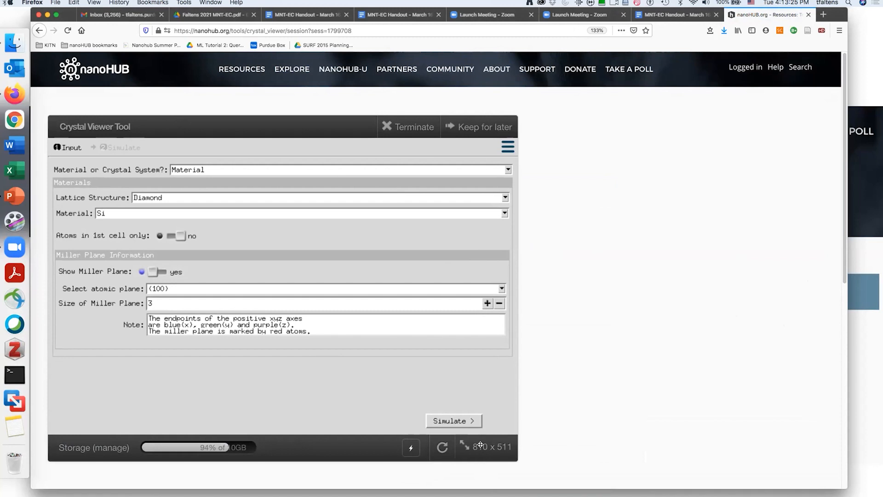
{"action": "mouse_move", "coordinate": [481, 444]}
{"action": "left_mouse_down"}
{"action": "mouse_move", "coordinate": [522, 444]}
{"action": "mouse_move", "coordinate": [492, 447]}
{"action": "left_mouse_up"}
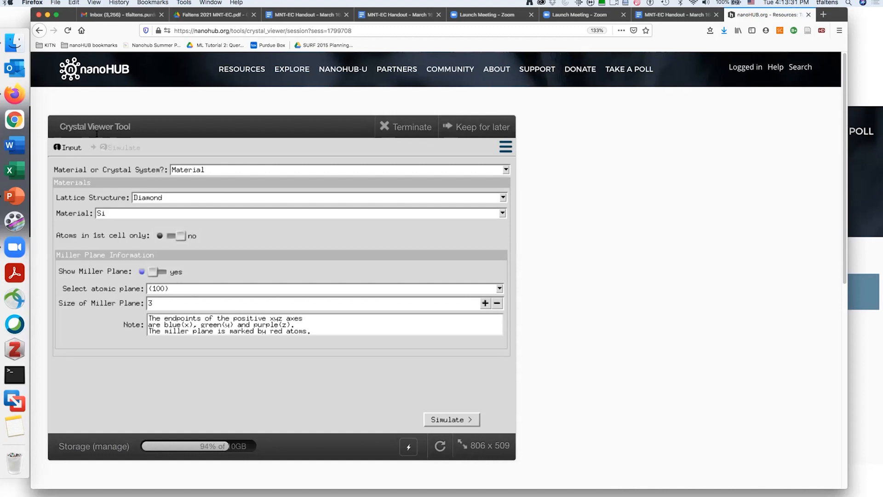
Rename the tool session to "Crystal Viewer Tool Tuesday"
{"action": "left_click", "coordinate": [86, 127]}
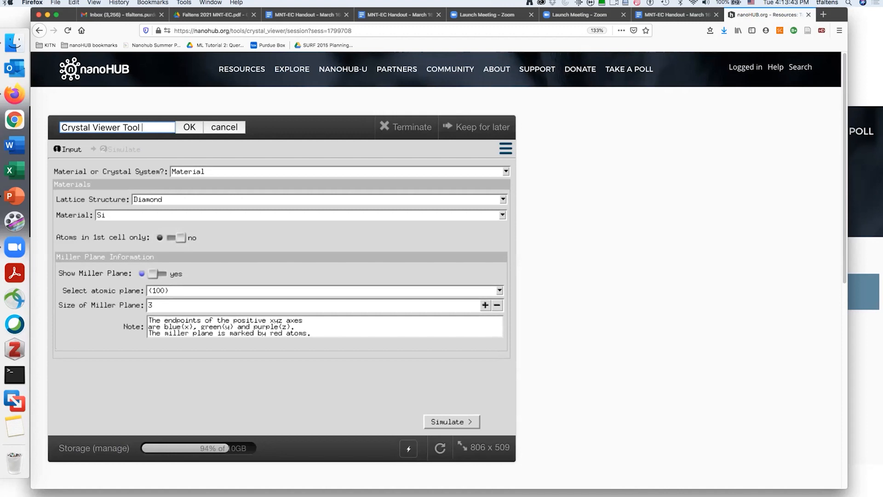
{"action": "type", "text": "Tuesday"}
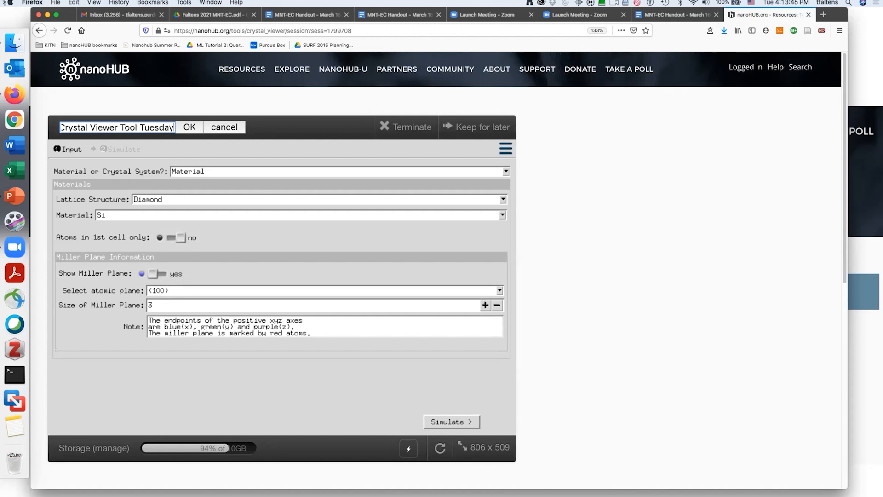
{"action": "left_click", "coordinate": [189, 128]}
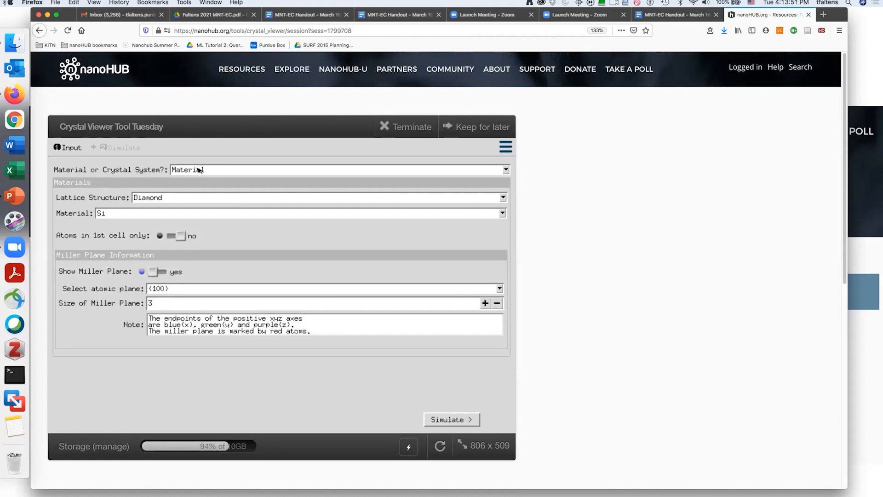
Simulate a Bucky ball (C60) using the Carbon Meshes lattice structure
{"action": "mouse_move", "coordinate": [178, 176]}
{"action": "left_click", "coordinate": [161, 197]}
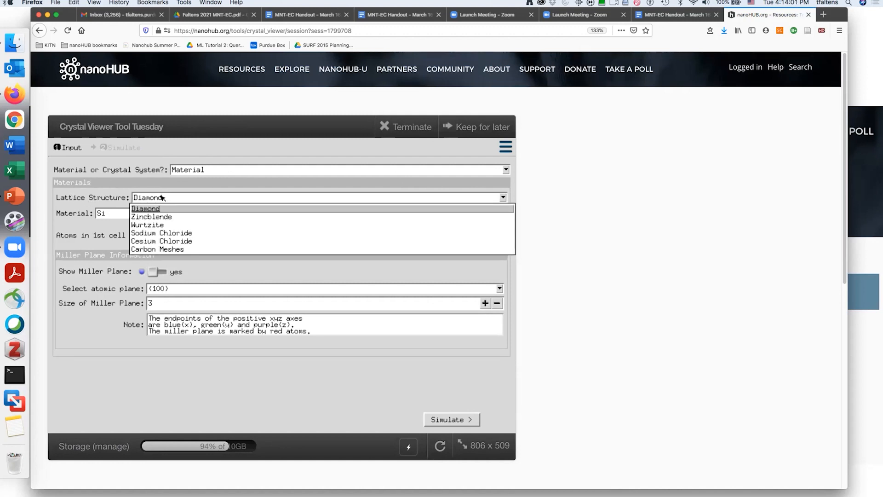
{"action": "left_click", "coordinate": [169, 249]}
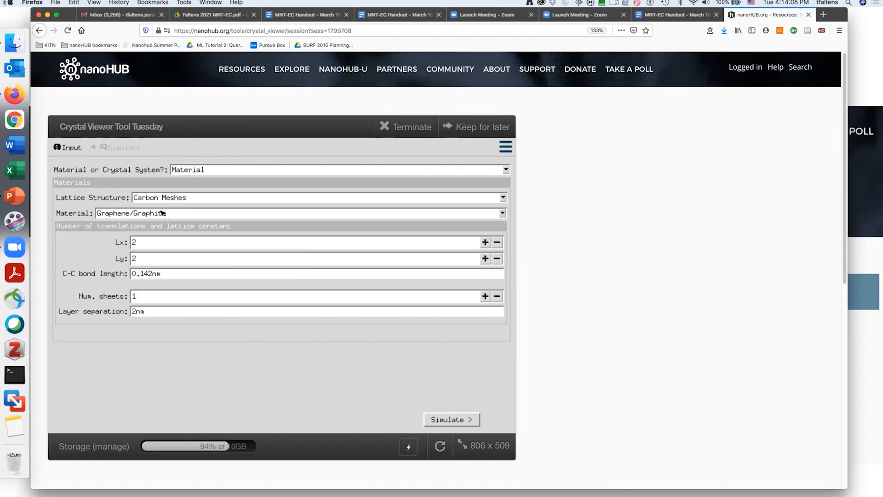
{"action": "left_click", "coordinate": [163, 213]}
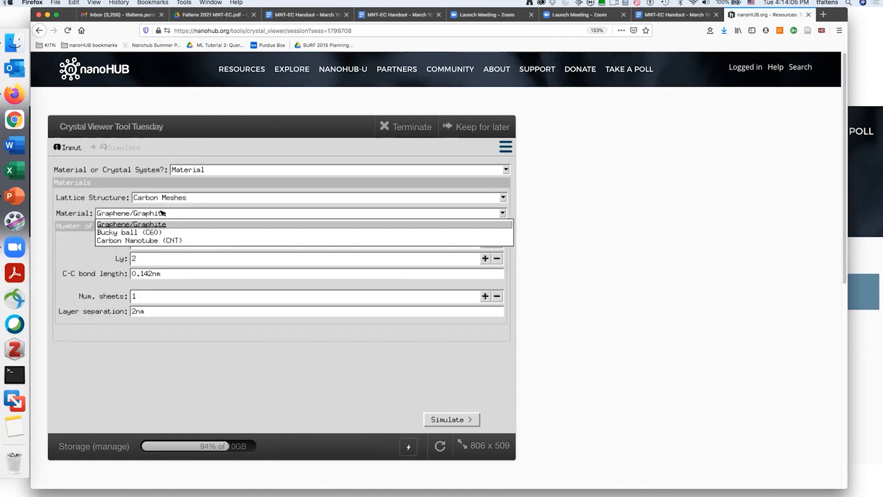
{"action": "left_click", "coordinate": [144, 232]}
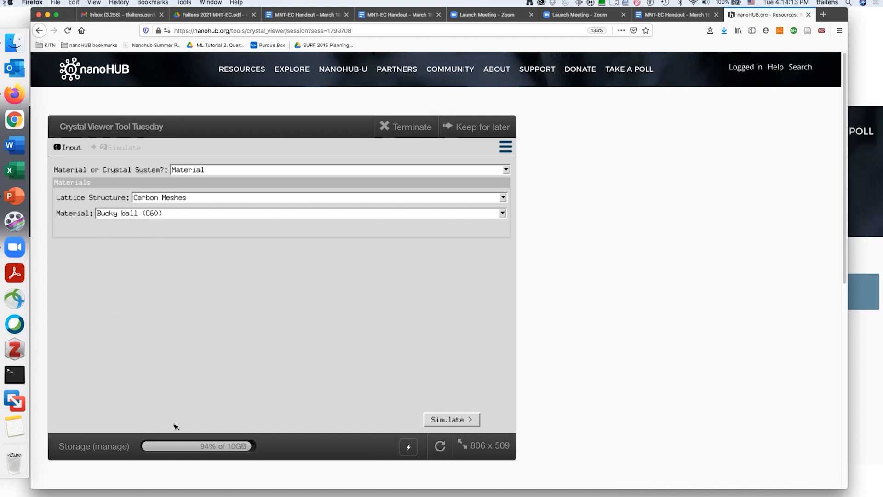
{"action": "left_click", "coordinate": [446, 419]}
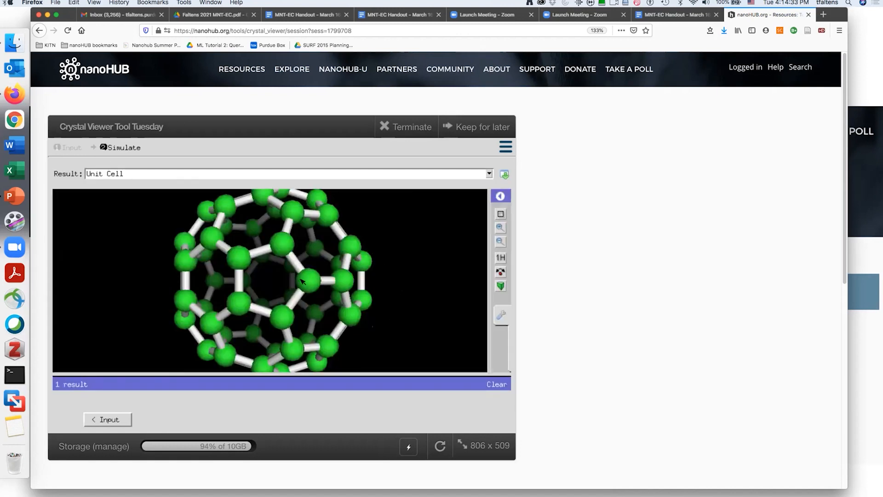
Rotate the simulated bucky ball and zoom out until the whole molecule fits in the viewer
{"action": "left_click_drag", "start_coordinate": [316, 281], "coordinate": [347, 295]}
{"action": "scroll", "coordinate": [347, 294], "scroll_direction": "down", "scroll_amount": 1}
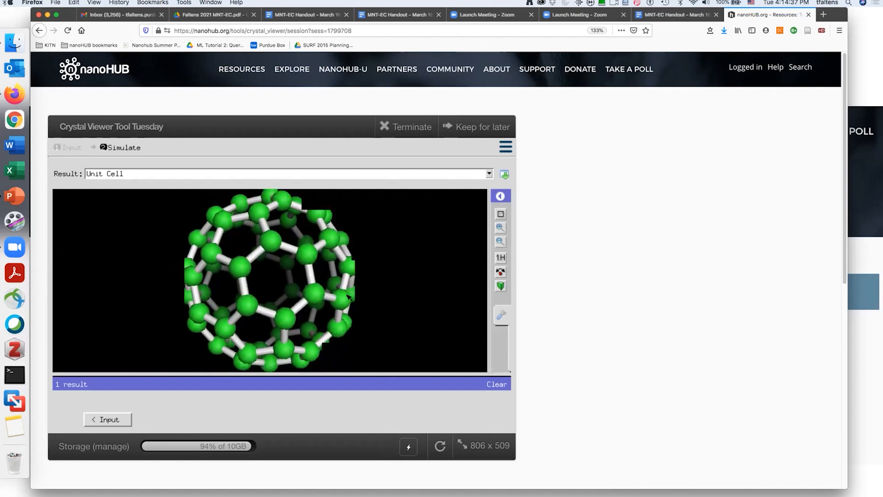
{"action": "scroll", "coordinate": [348, 297], "scroll_direction": "down", "scroll_amount": 1}
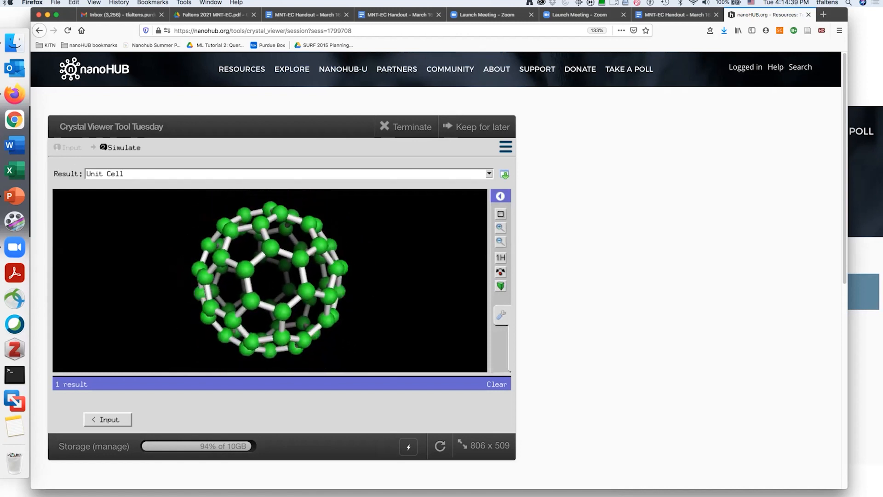
Examine the bucky ball with atom labels shown, hide the labels again, and close the display settings with the model rotated
{"action": "left_click", "coordinate": [500, 196]}
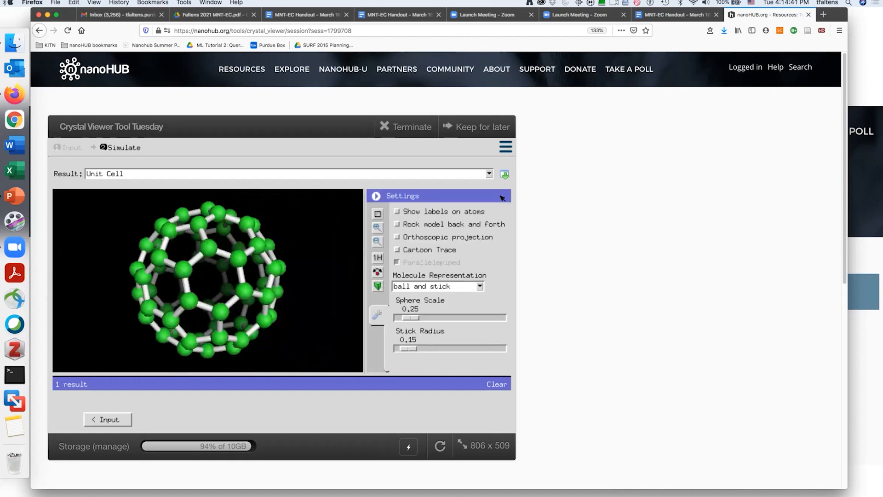
{"action": "left_click", "coordinate": [397, 211]}
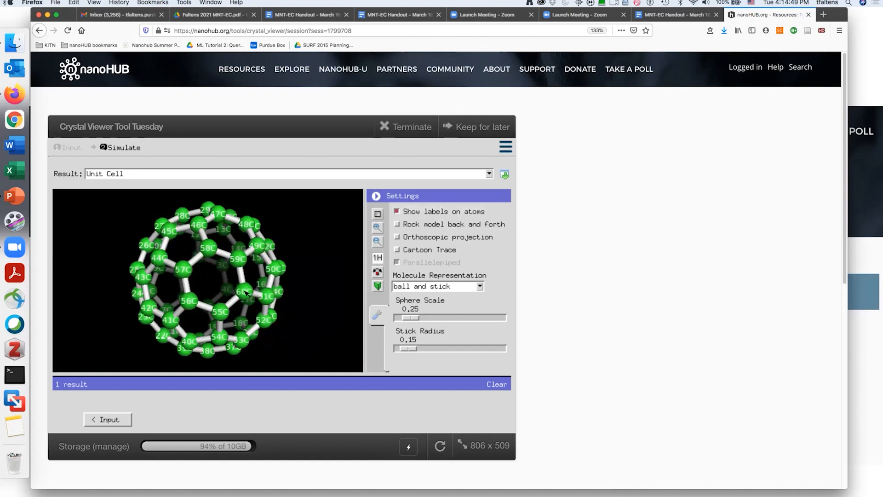
{"action": "left_click_drag", "start_coordinate": [246, 291], "coordinate": [244, 258]}
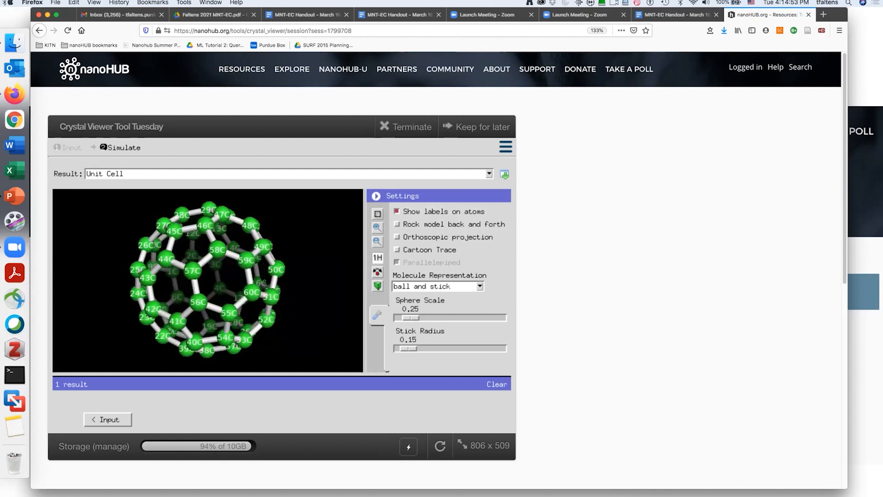
{"action": "left_click", "coordinate": [397, 211]}
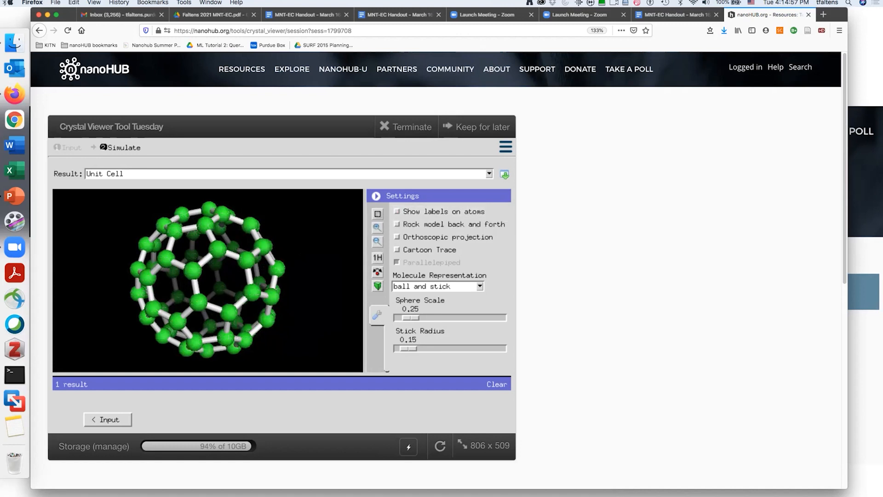
{"action": "left_click_drag", "start_coordinate": [225, 254], "coordinate": [263, 250]}
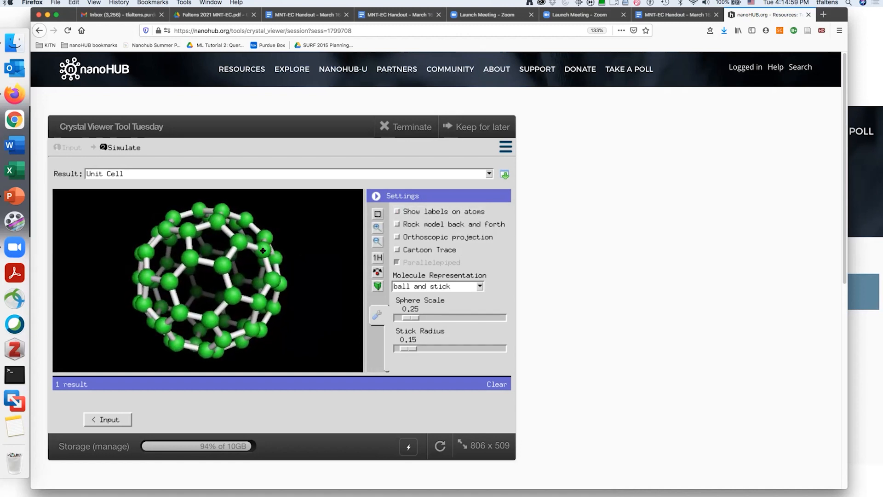
{"action": "left_click", "coordinate": [386, 197]}
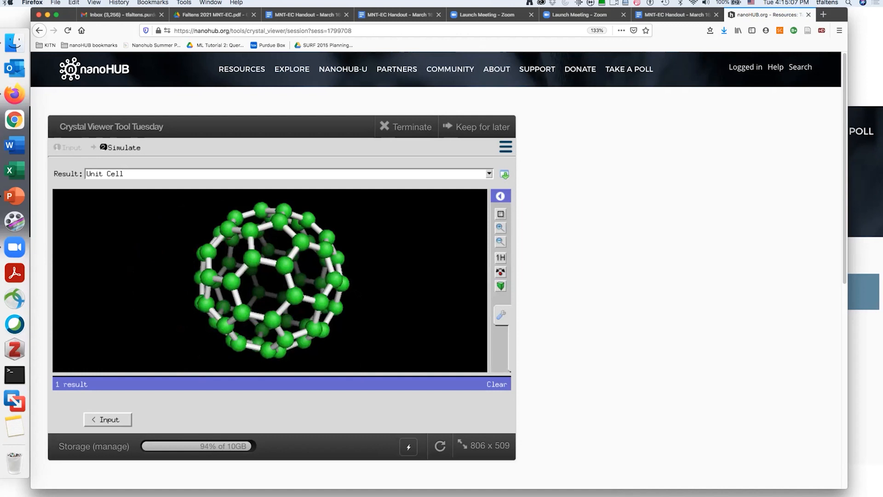
Export the unit cell result as a PNG image at Standard (1200x1200) size with a transparent background
{"action": "left_click", "coordinate": [504, 175]}
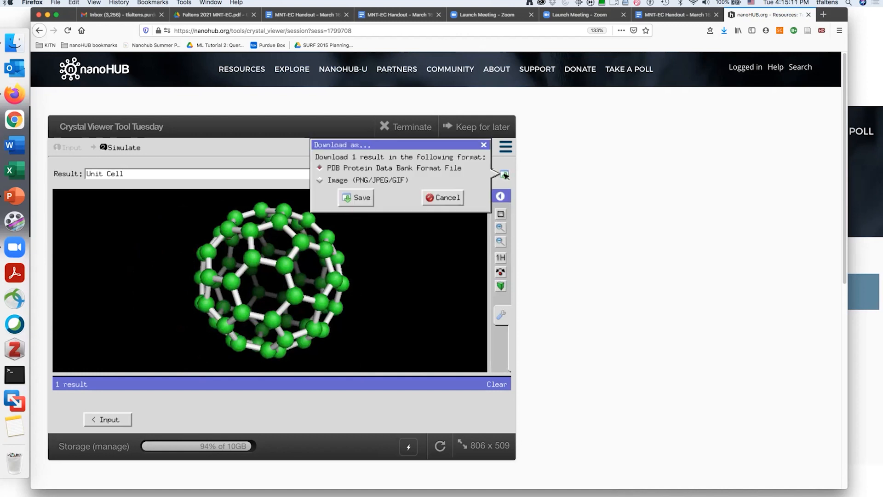
{"action": "left_click", "coordinate": [320, 180]}
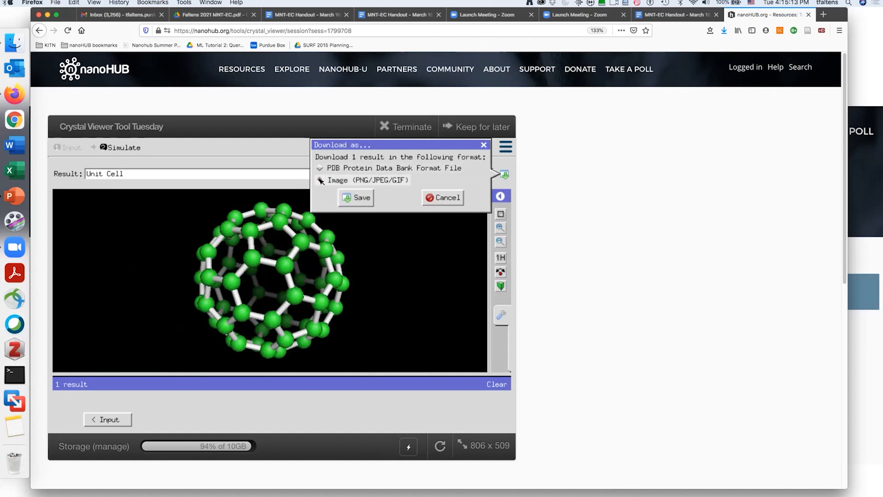
{"action": "left_click", "coordinate": [355, 197]}
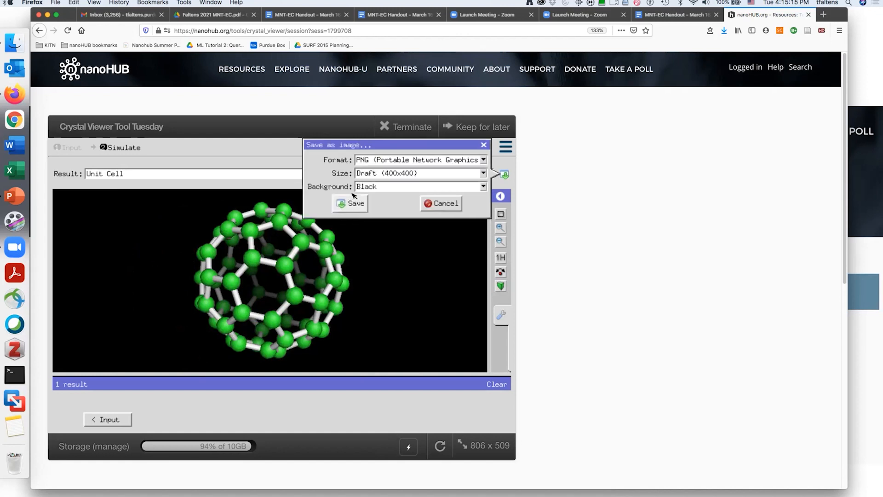
{"action": "left_click", "coordinate": [380, 161]}
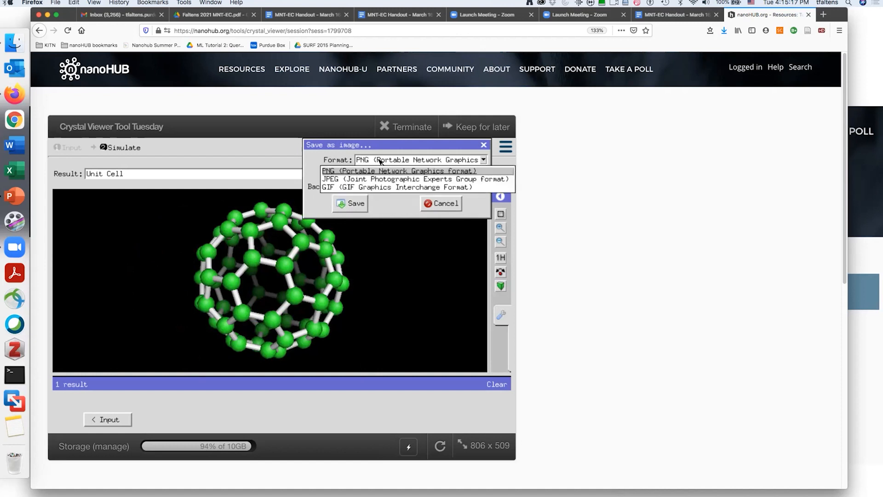
{"action": "left_click", "coordinate": [380, 160]}
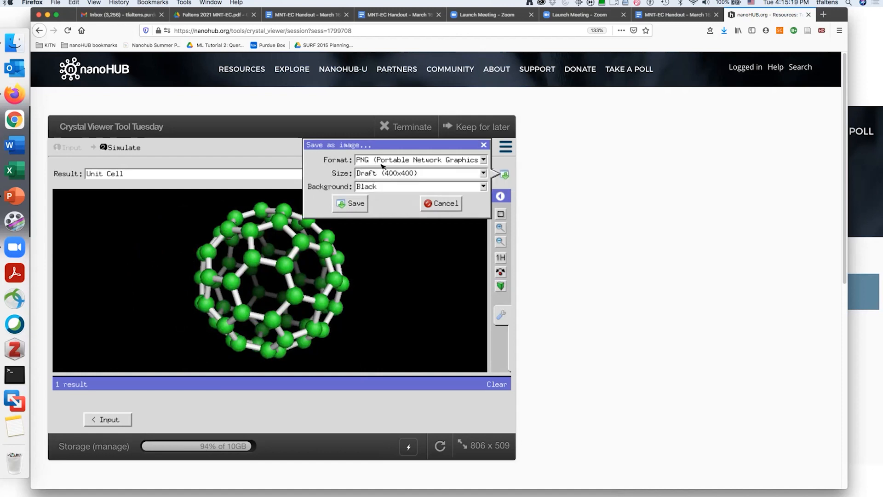
{"action": "left_click", "coordinate": [384, 173]}
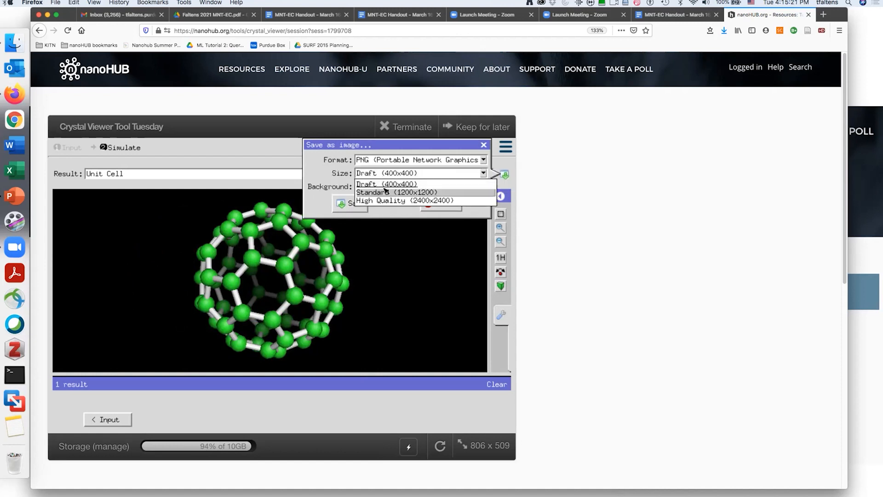
{"action": "left_click", "coordinate": [385, 192]}
{"action": "left_click", "coordinate": [385, 187]}
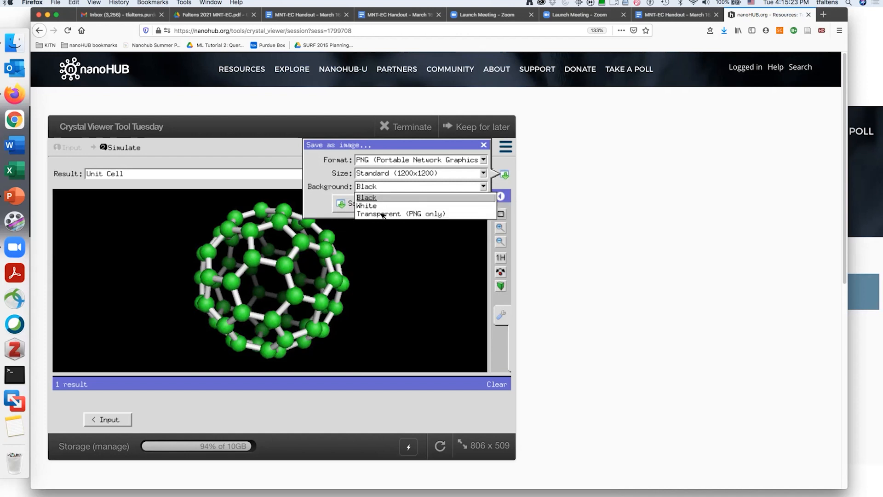
{"action": "left_click", "coordinate": [382, 215]}
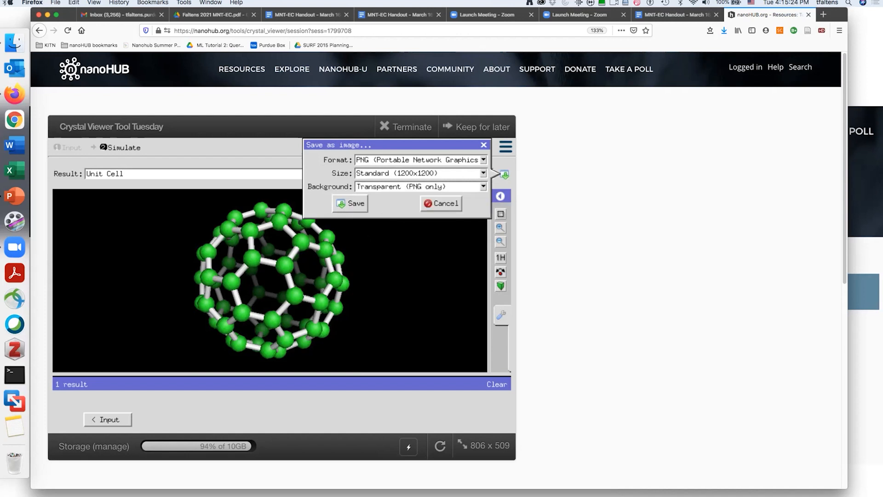
{"action": "left_click", "coordinate": [351, 206]}
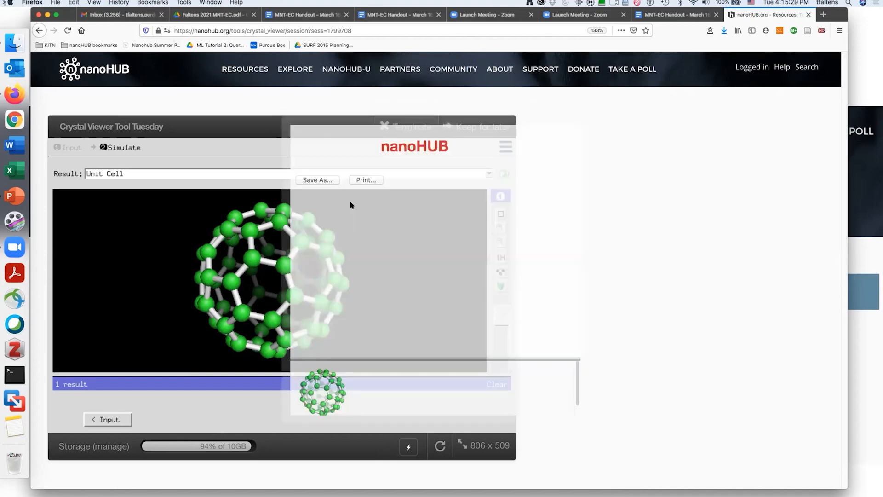
Save the exported image file to the computer under the name BuckyBall
{"action": "left_click", "coordinate": [317, 180]}
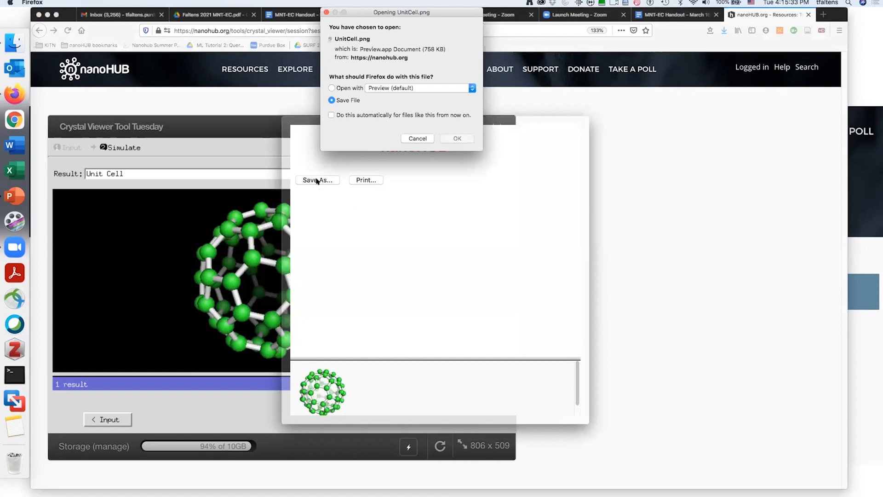
{"action": "left_click", "coordinate": [458, 139]}
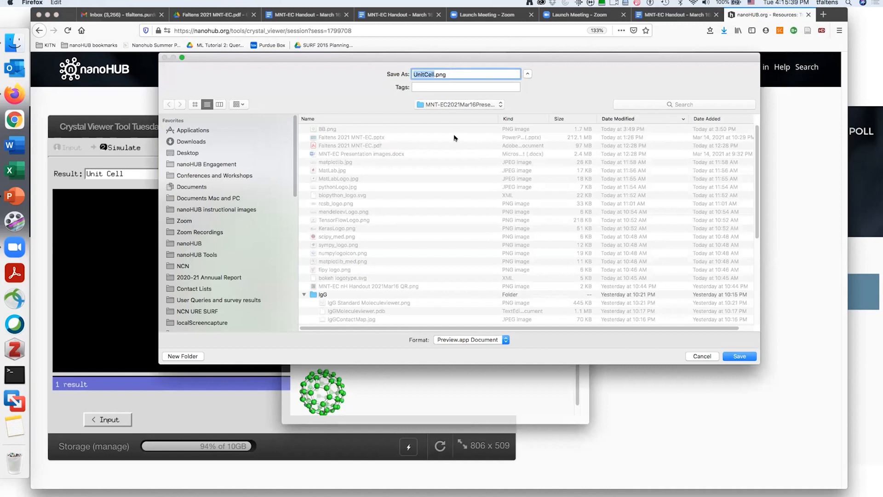
{"action": "type", "text": "BuckyBall"}
{"action": "left_click", "coordinate": [740, 357]}
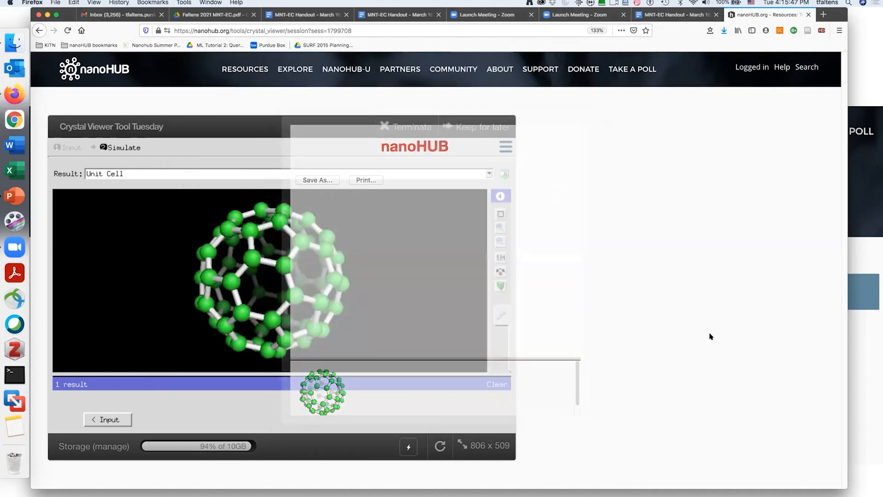
Switch to the MNT-EC Handout Google Doc and add blank lines at the end of the document to reach a new page
{"action": "left_click", "coordinate": [280, 16]}
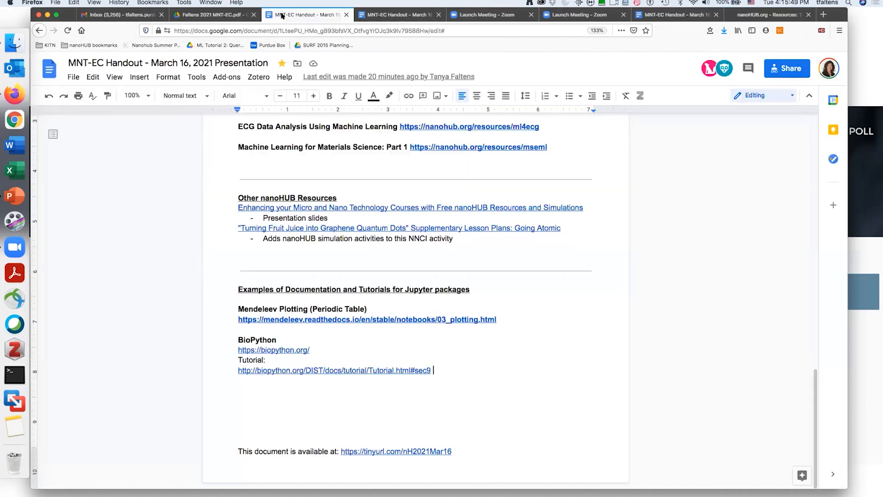
{"action": "left_click", "coordinate": [419, 399]}
{"action": "key", "text": "Return"}
{"action": "key", "text": "Return"}
{"action": "key", "text": "Return"}
{"action": "key", "text": "Return"}
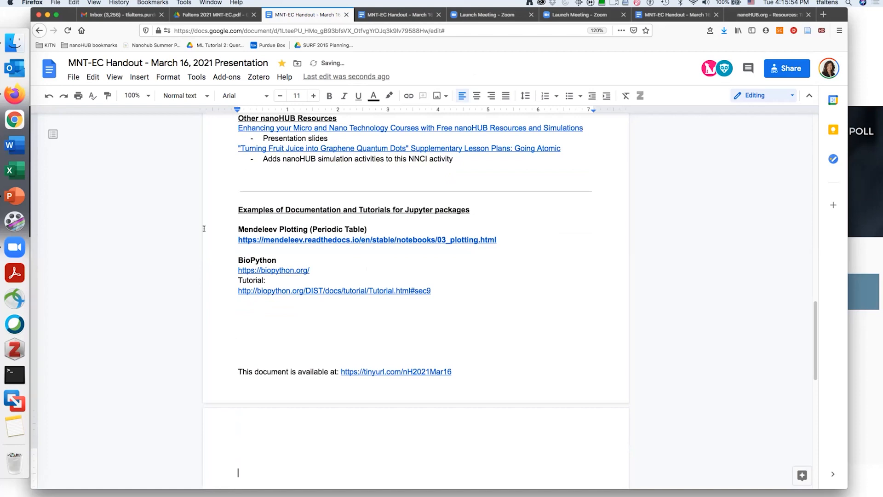
Insert the image BuckyBall.png from the computer on the new last page of the handout
{"action": "left_click", "coordinate": [139, 77]}
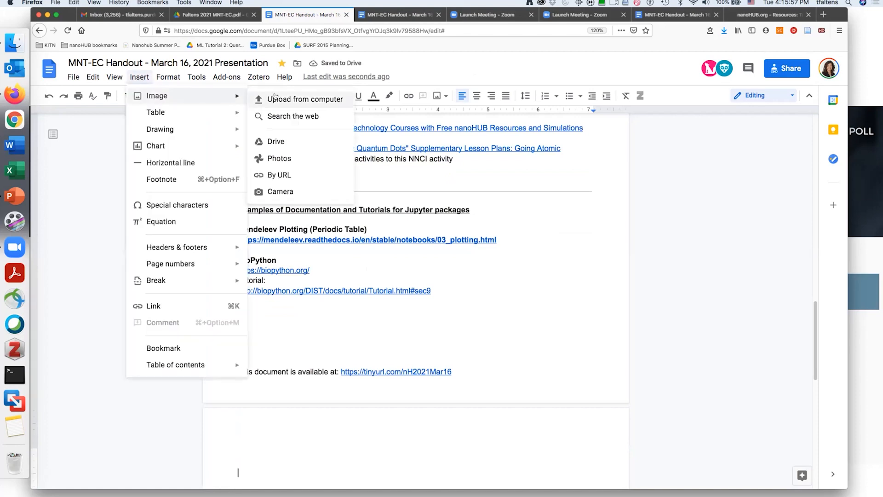
{"action": "left_click", "coordinate": [271, 97]}
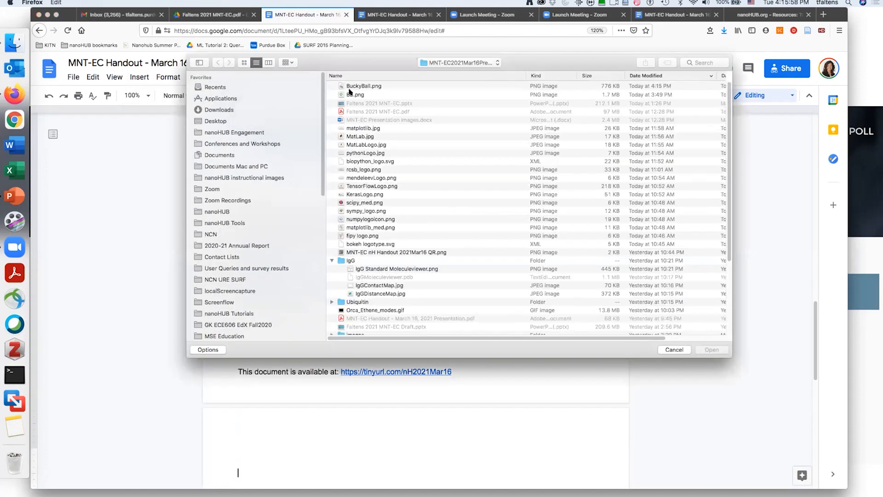
{"action": "left_click", "coordinate": [353, 87]}
{"action": "double_click", "coordinate": [353, 87]}
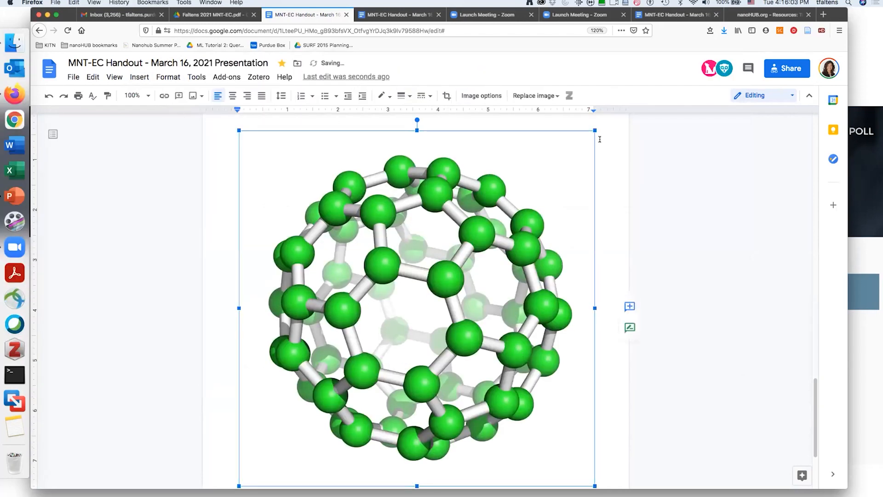
Shrink the inserted bucky ball image proportionally to about 1.3 inches wide and deselect it
{"action": "left_click_drag", "start_coordinate": [594, 130], "coordinate": [358, 383]}
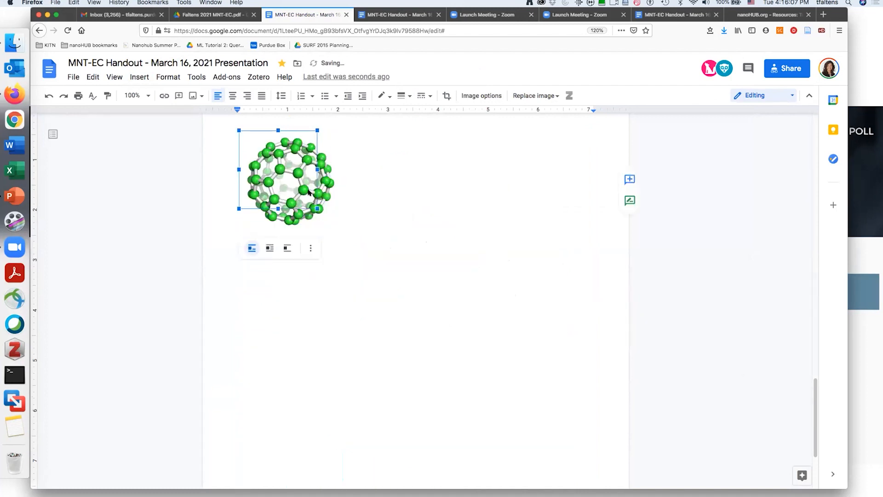
{"action": "left_click_drag", "start_coordinate": [338, 228], "coordinate": [302, 193]}
{"action": "left_click", "coordinate": [392, 244]}
{"action": "scroll", "coordinate": [392, 245], "scroll_direction": "up", "scroll_amount": 1}
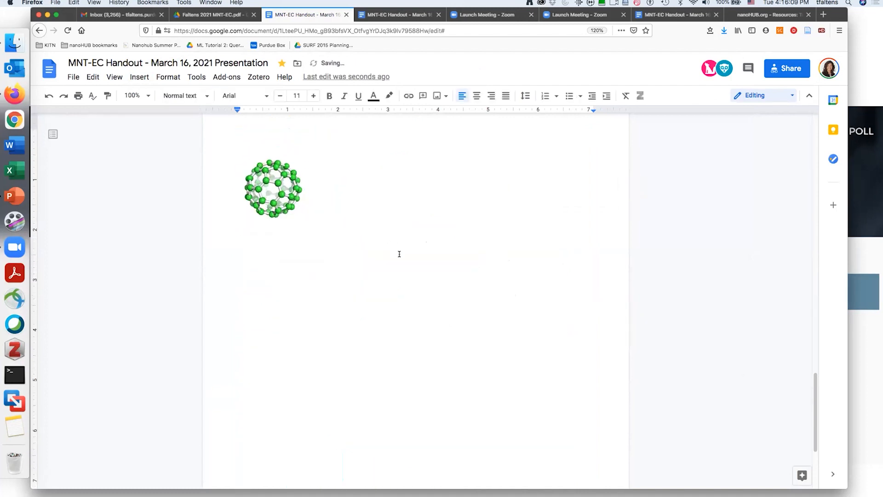
{"action": "left_click", "coordinate": [304, 226]}
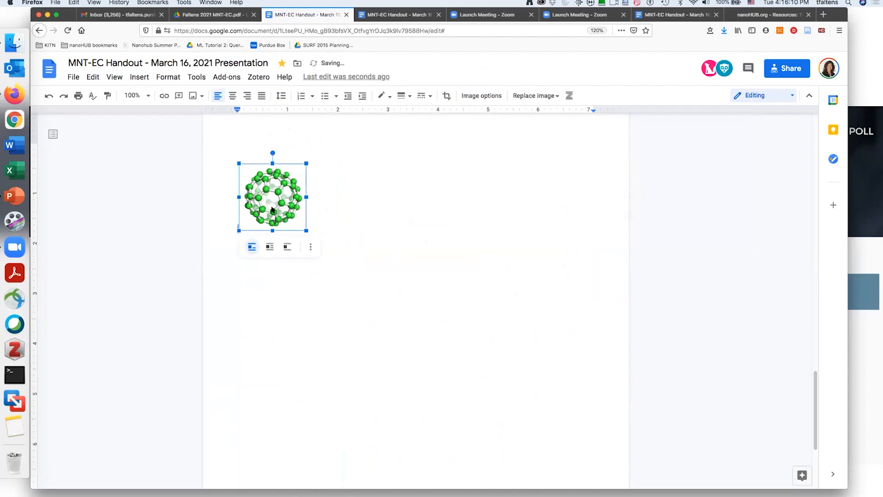
{"action": "left_click", "coordinate": [423, 252]}
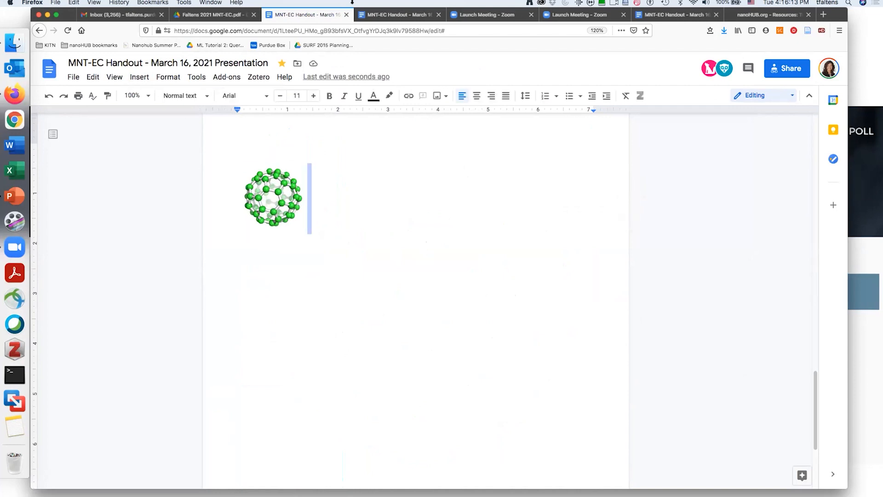
Switch back to the Crystal Viewer Tool, return to its input settings and change the material to Graphene/Graphite
{"action": "left_click", "coordinate": [739, 15]}
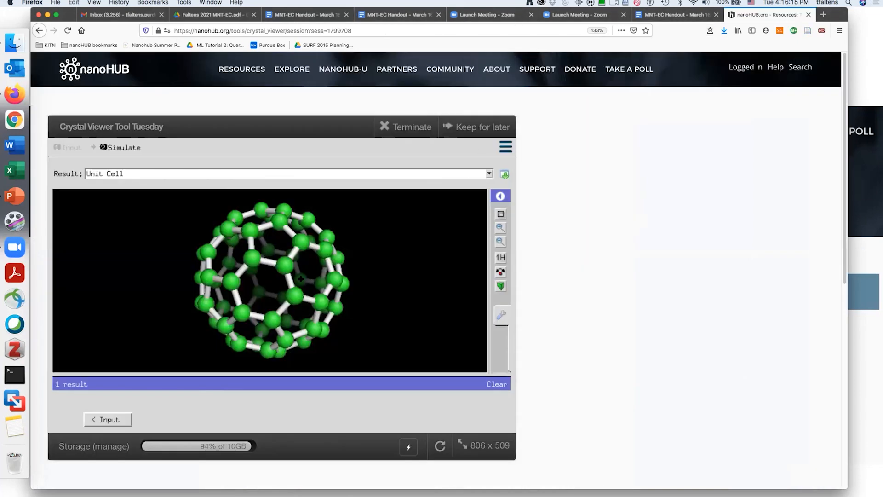
{"action": "left_click_drag", "start_coordinate": [302, 268], "coordinate": [283, 289]}
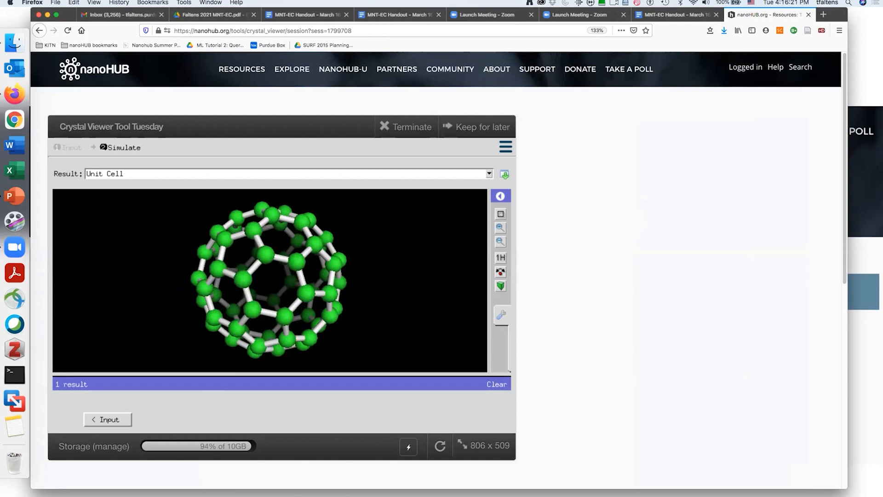
{"action": "left_click", "coordinate": [113, 419]}
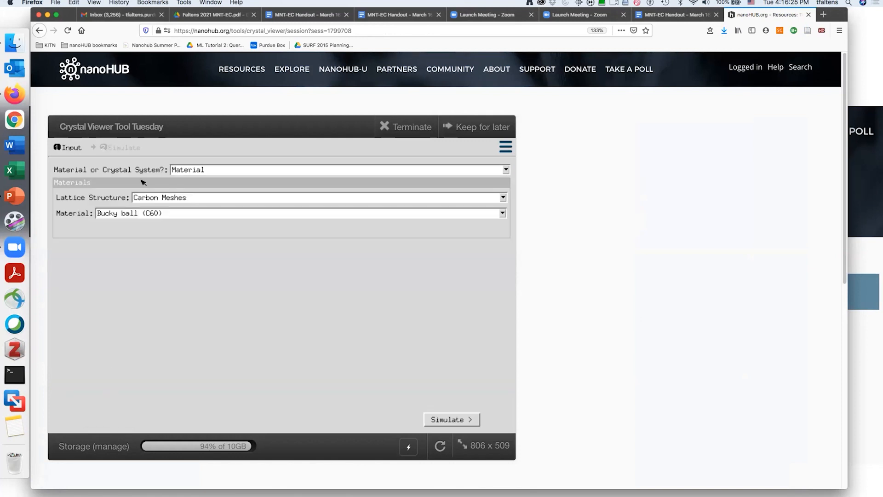
{"action": "left_click", "coordinate": [144, 213]}
{"action": "left_click", "coordinate": [134, 224]}
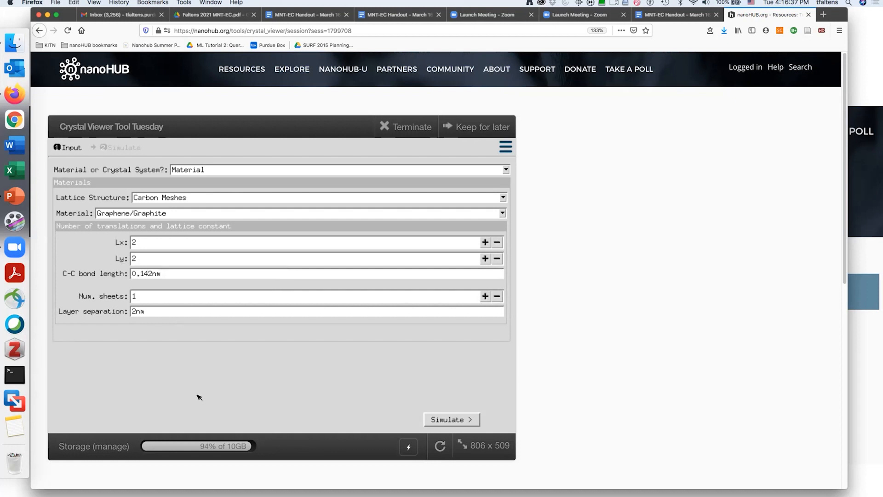
Set the graphene translations to 5 for Lx and 9 for Ly
{"action": "left_click", "coordinate": [152, 244]}
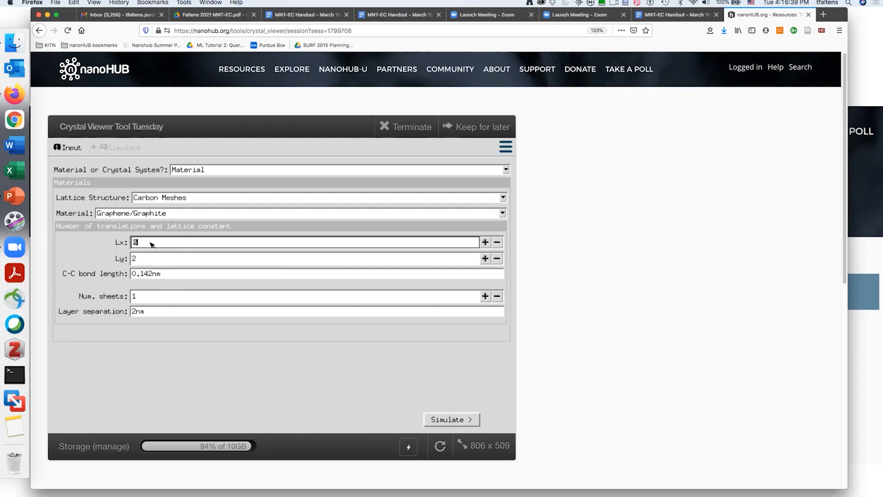
{"action": "key", "text": "BackSpace"}
{"action": "type", "text": "5"}
{"action": "left_click", "coordinate": [164, 258]}
{"action": "key", "text": "BackSpace"}
{"action": "type", "text": "2"}
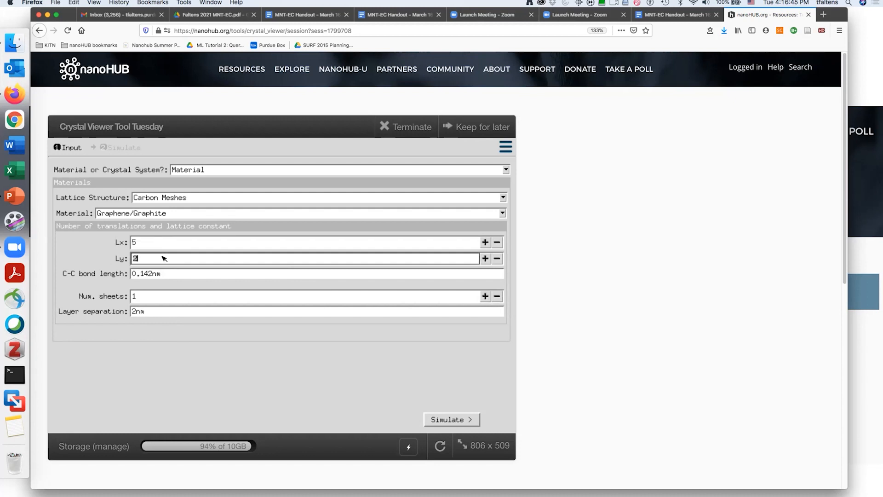
{"action": "key", "text": "BackSpace"}
{"action": "type", "text": "9"}
{"action": "left_click", "coordinate": [195, 354]}
Keep the number of graphene sheets at 1 and run the simulation
{"action": "left_click", "coordinate": [142, 296]}
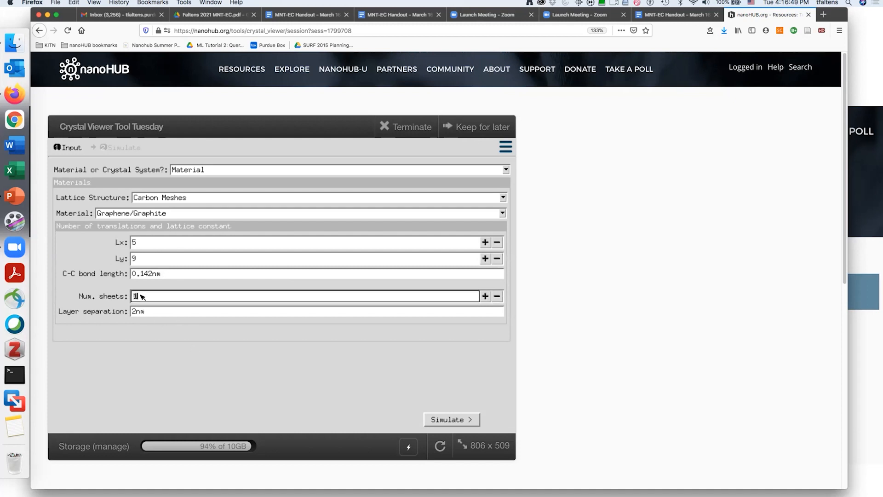
{"action": "key", "text": "BackSpace"}
{"action": "left_click", "coordinate": [199, 361]}
{"action": "left_click", "coordinate": [444, 420]}
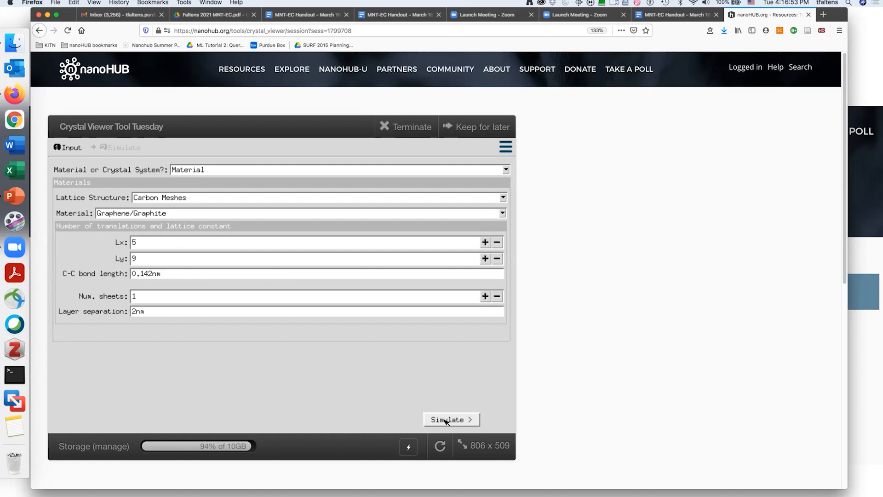
{"action": "left_click", "coordinate": [446, 419]}
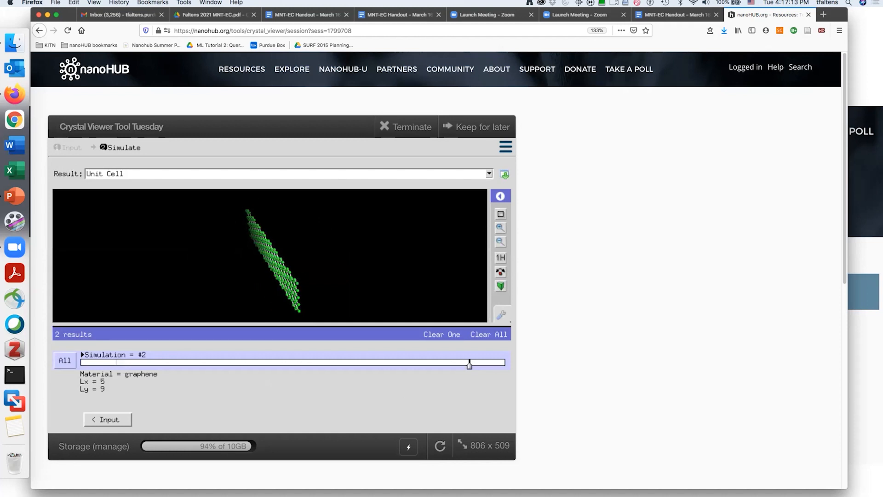
Examine the simulated graphene sheet enlarged and from several angles, and look at the download formats for the result
{"action": "left_click_drag", "start_coordinate": [262, 266], "coordinate": [329, 252]}
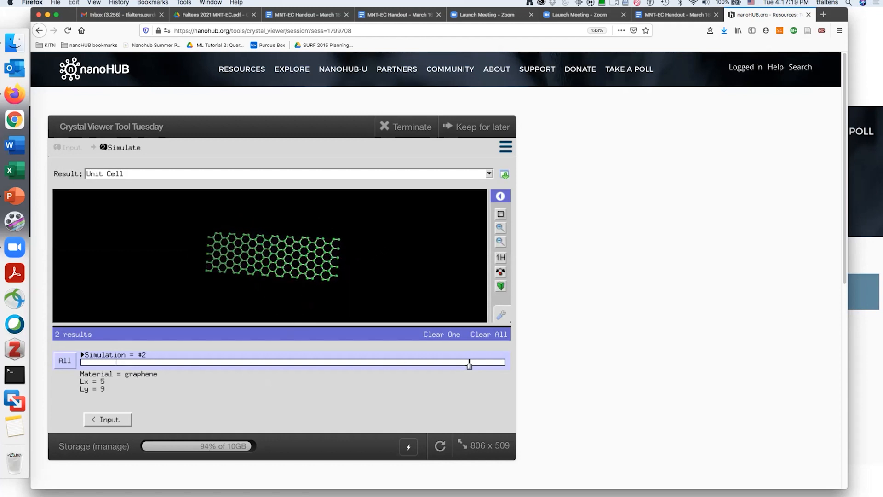
{"action": "left_click", "coordinate": [500, 228]}
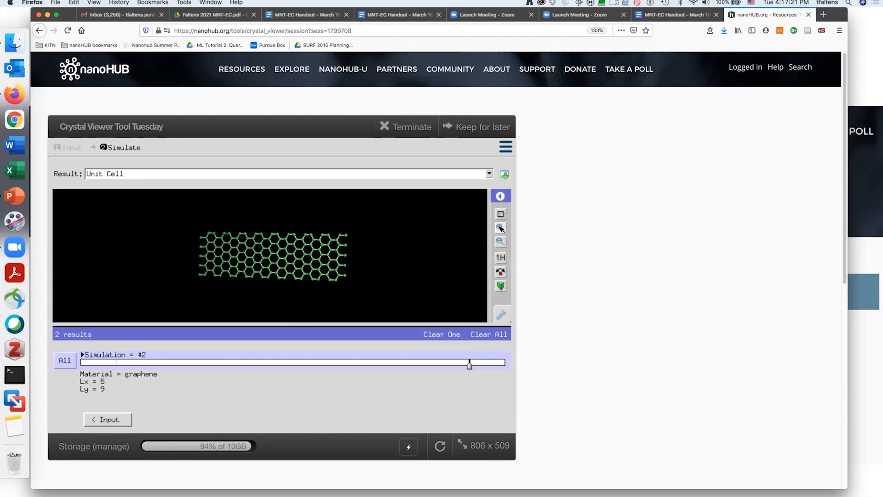
{"action": "left_click", "coordinate": [500, 227]}
{"action": "left_click", "coordinate": [501, 227]}
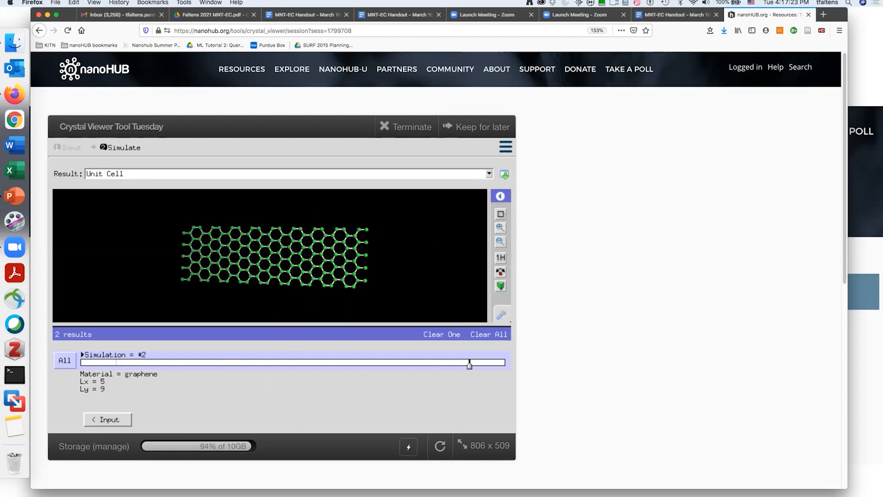
{"action": "left_click_drag", "start_coordinate": [367, 229], "coordinate": [276, 267]}
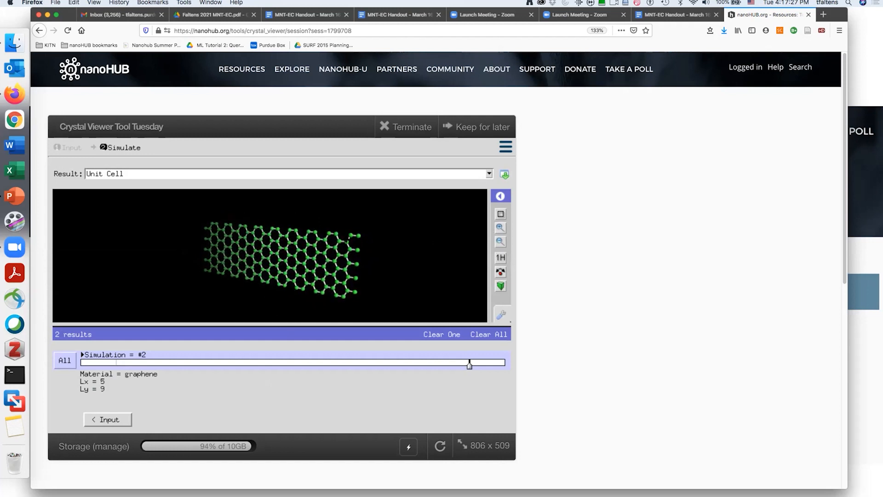
{"action": "left_click", "coordinate": [505, 174]}
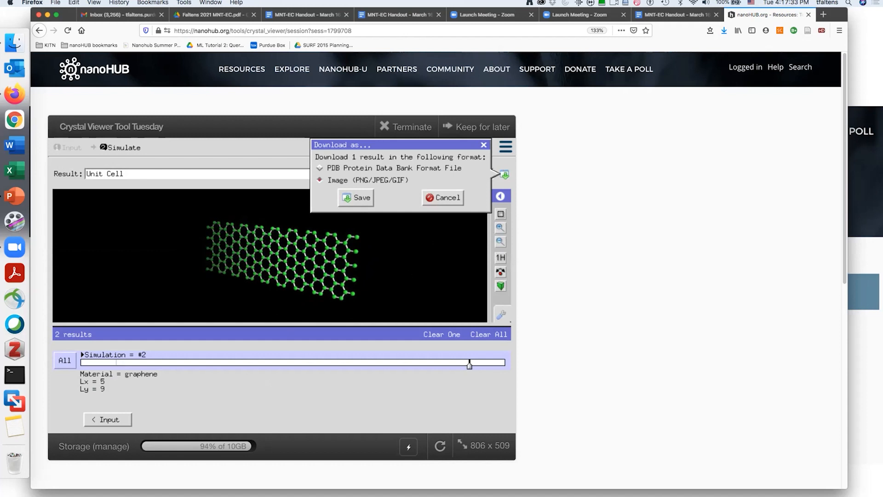
{"action": "left_click_drag", "start_coordinate": [343, 266], "coordinate": [275, 225]}
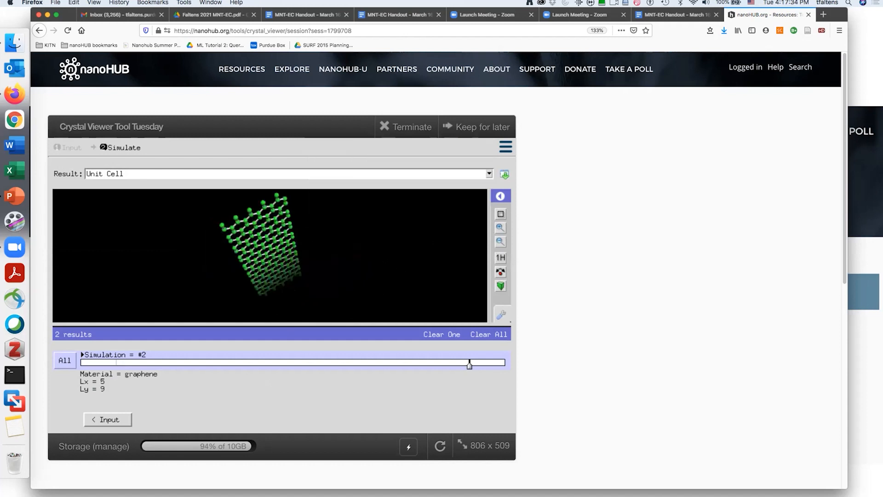
Return to the input settings and change the material to Carbon Nanotube (CNT)
{"action": "left_click", "coordinate": [109, 419]}
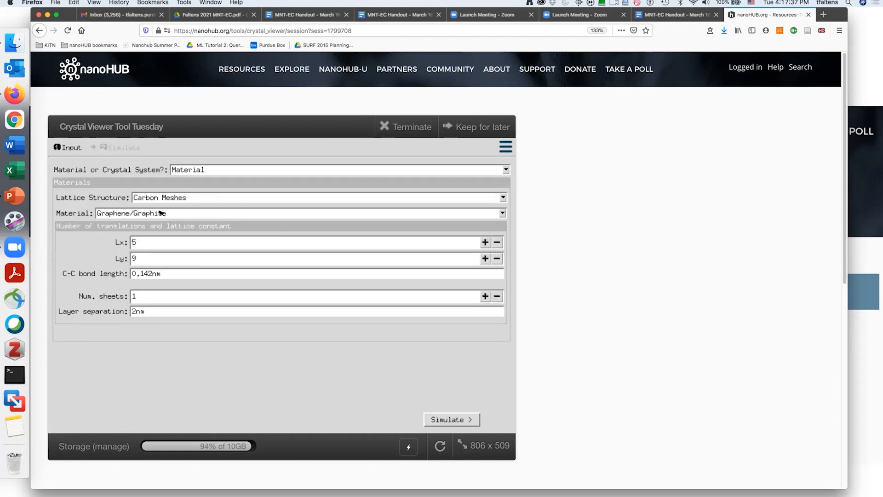
{"action": "left_click", "coordinate": [130, 215]}
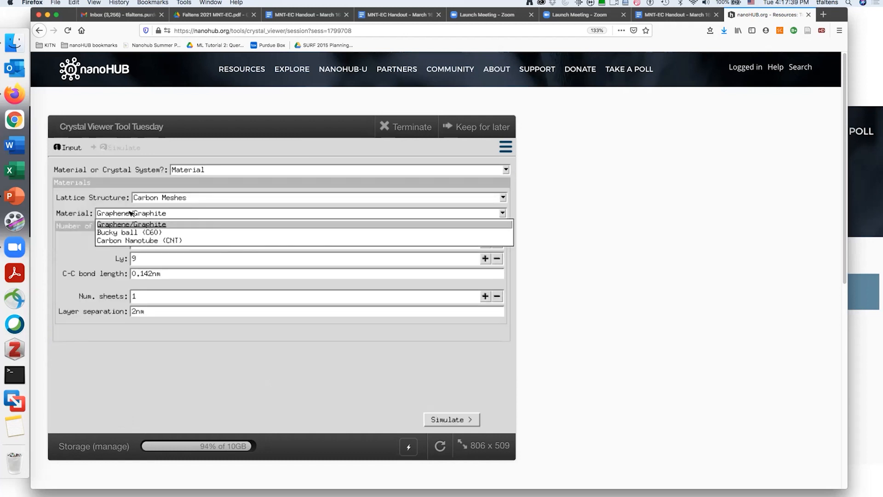
{"action": "left_click", "coordinate": [132, 241]}
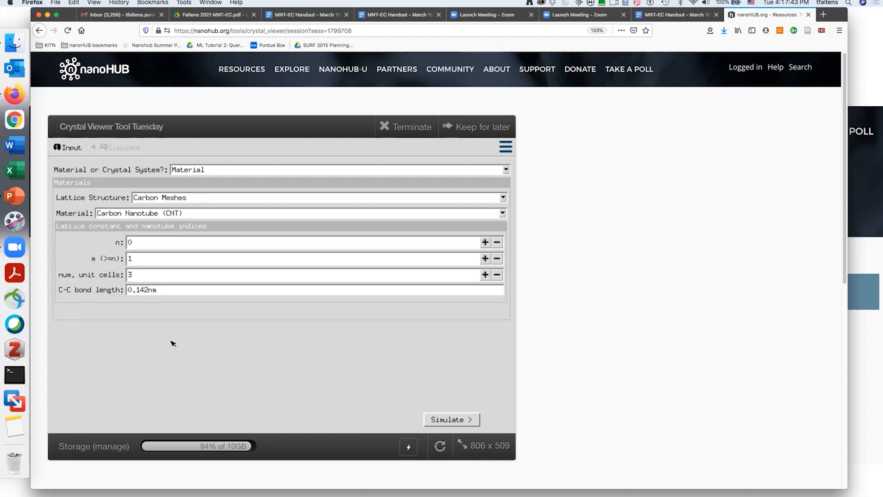
Set the nanotube indices n and m both to 5
{"action": "mouse_move", "coordinate": [117, 260]}
{"action": "mouse_move", "coordinate": [118, 241]}
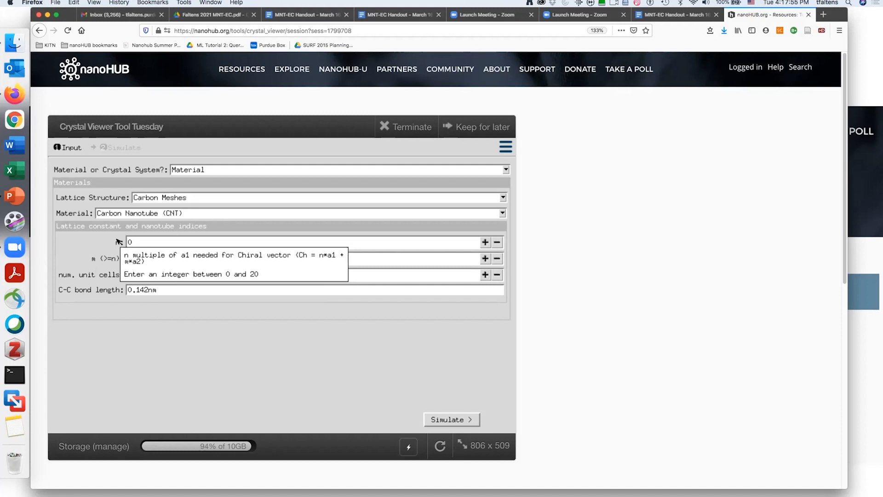
{"action": "left_click", "coordinate": [154, 243]}
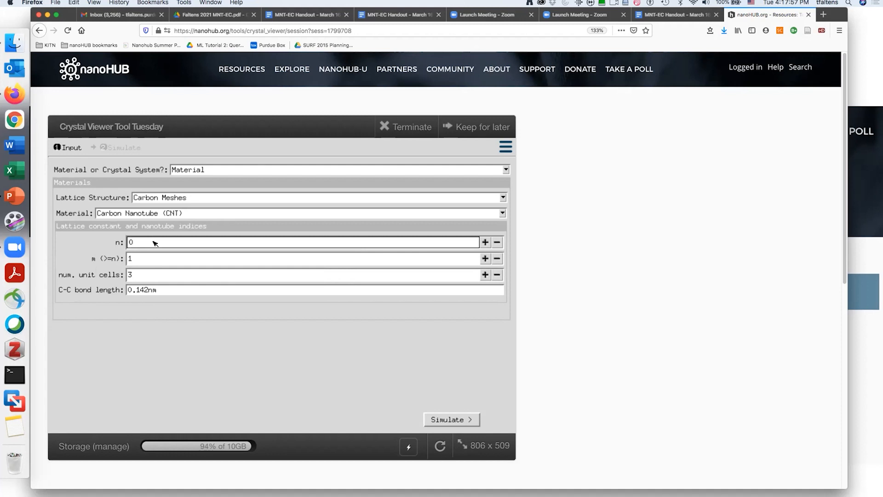
{"action": "key", "text": "BackSpace"}
{"action": "type", "text": "5"}
{"action": "left_click", "coordinate": [139, 258]}
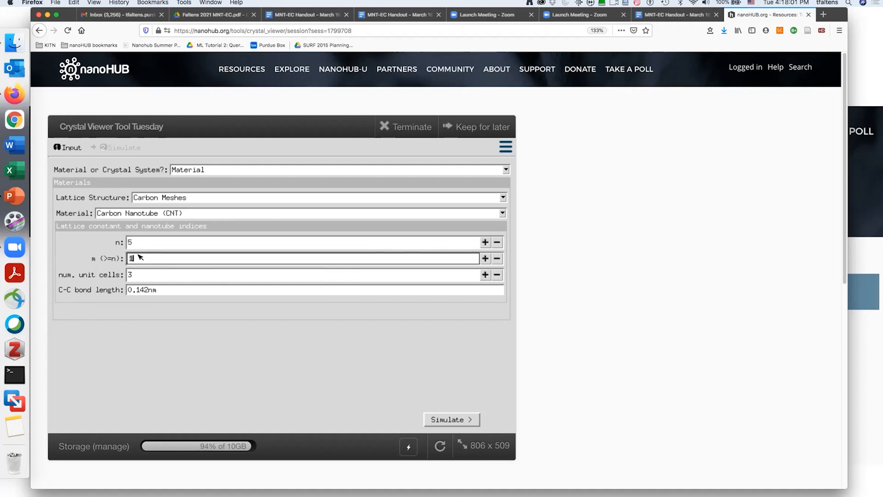
{"action": "key", "text": "BackSpace"}
{"action": "type", "text": "5"}
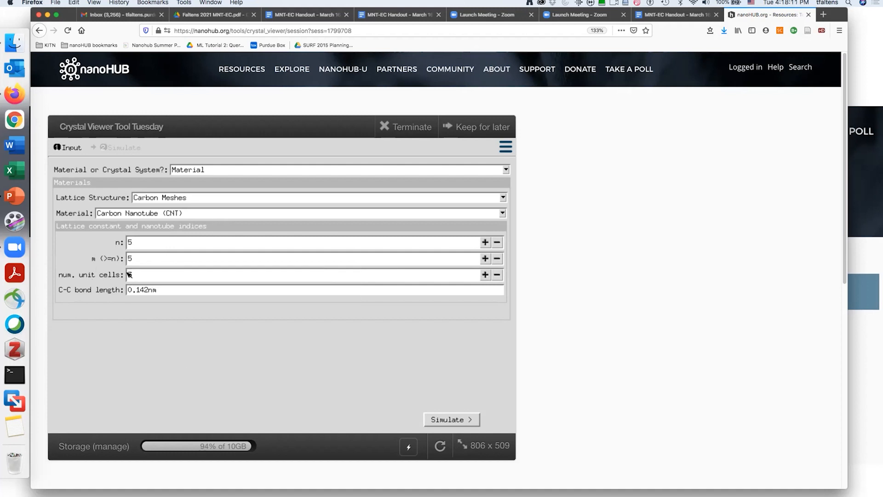
Set the number of unit cells to 10 and simulate the carbon nanotube
{"action": "left_click", "coordinate": [137, 275]}
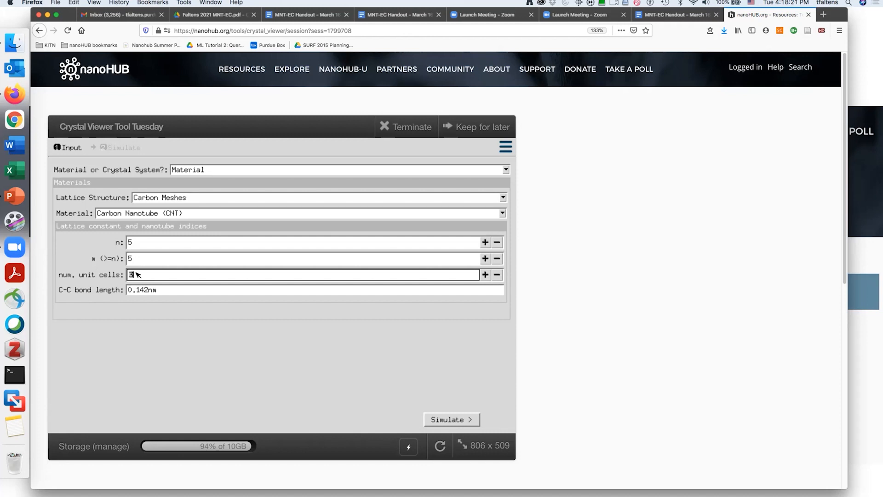
{"action": "key", "text": "BackSpace"}
{"action": "type", "text": "10"}
{"action": "left_click", "coordinate": [441, 420]}
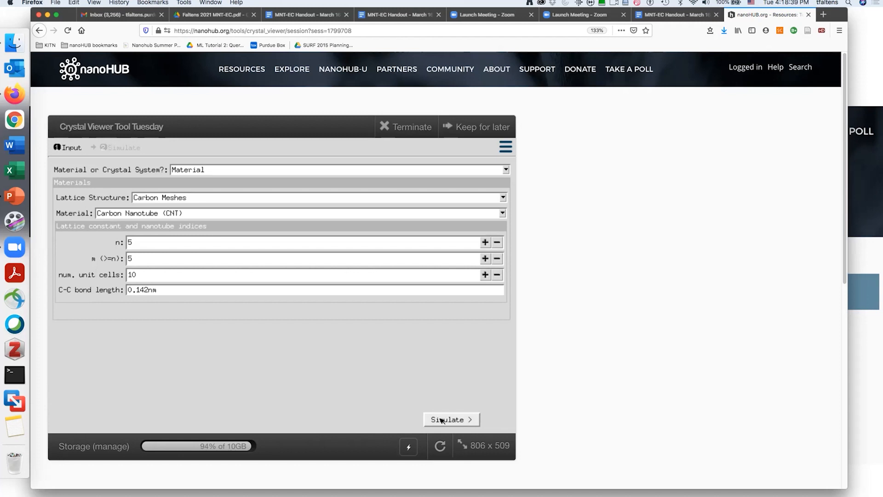
{"action": "left_click", "coordinate": [440, 420]}
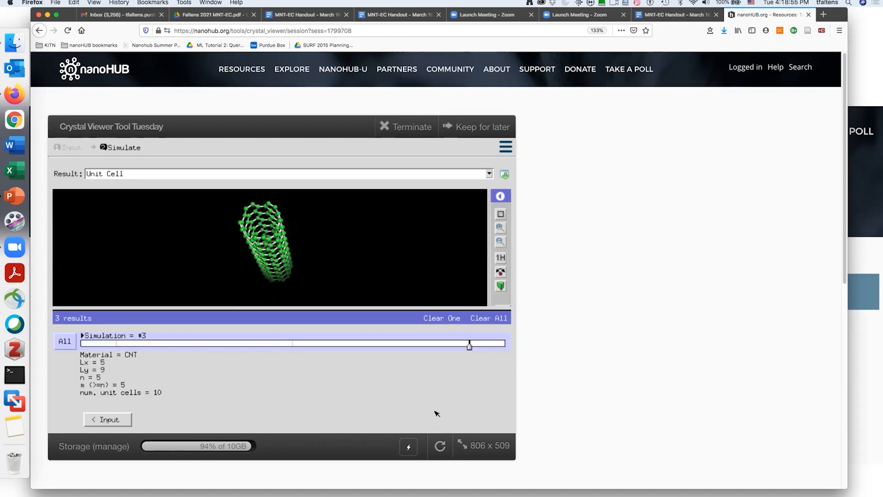
Enlarge the simulation viewer and examine the whole carbon nanotube along its length from several angles
{"action": "left_click_drag", "start_coordinate": [257, 242], "coordinate": [263, 208]}
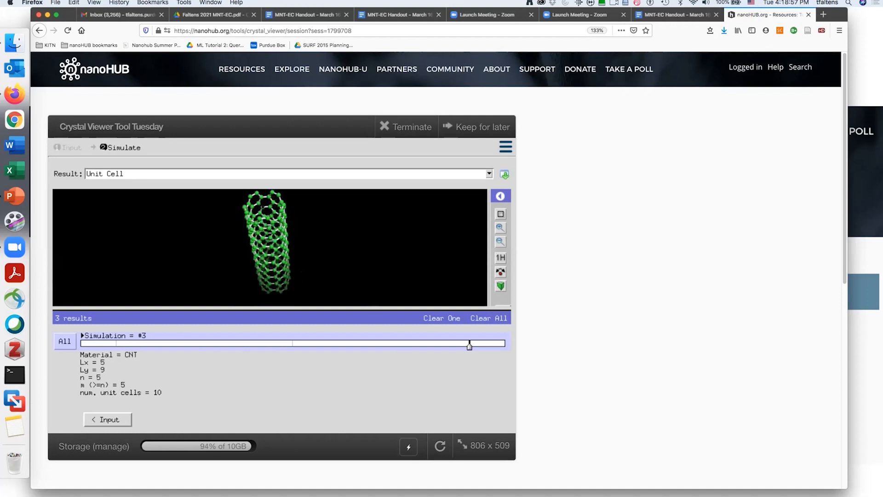
{"action": "left_click_drag", "start_coordinate": [494, 439], "coordinate": [513, 494]}
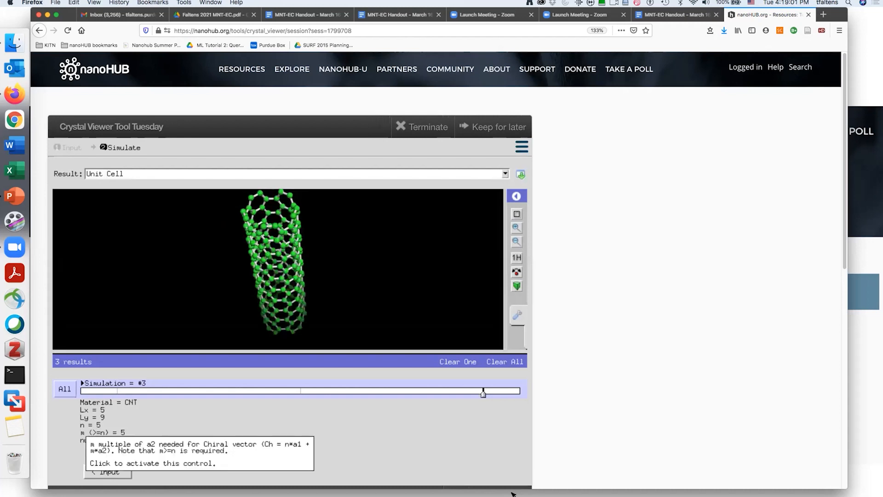
{"action": "left_click", "coordinate": [516, 241]}
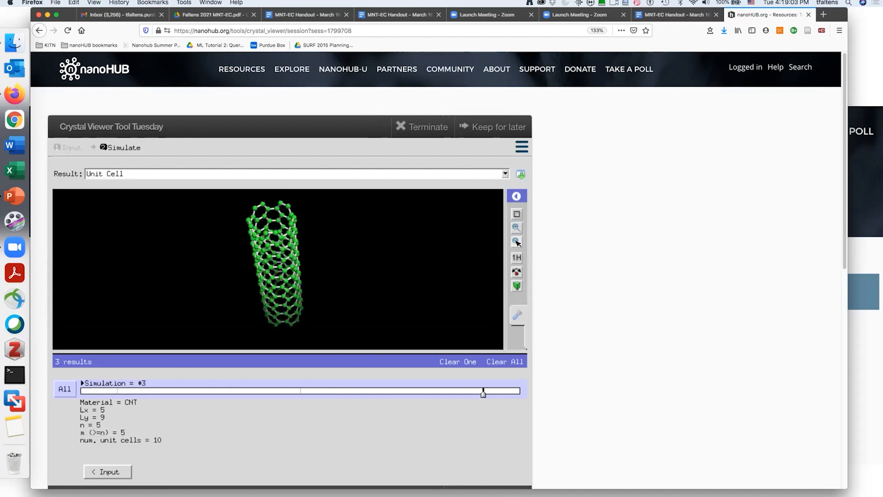
{"action": "left_click", "coordinate": [518, 243]}
{"action": "left_click_drag", "start_coordinate": [276, 269], "coordinate": [272, 261]}
{"action": "left_click", "coordinate": [516, 241]}
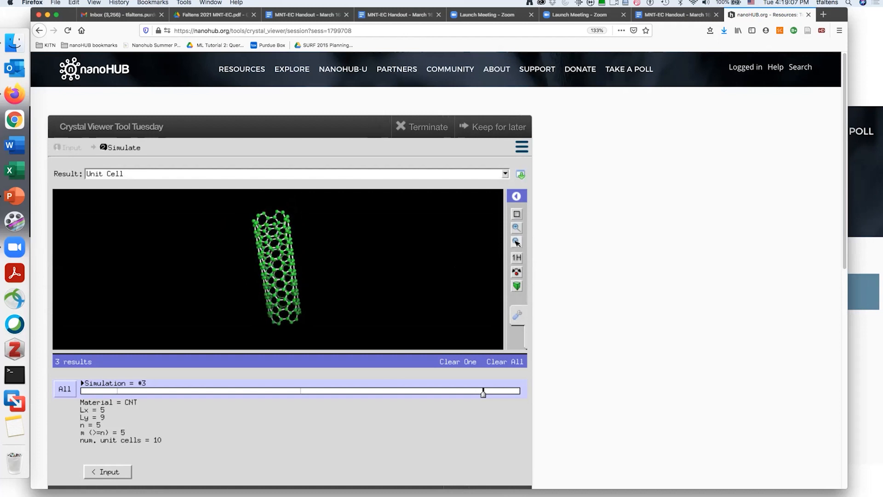
{"action": "left_click_drag", "start_coordinate": [276, 258], "coordinate": [274, 281]}
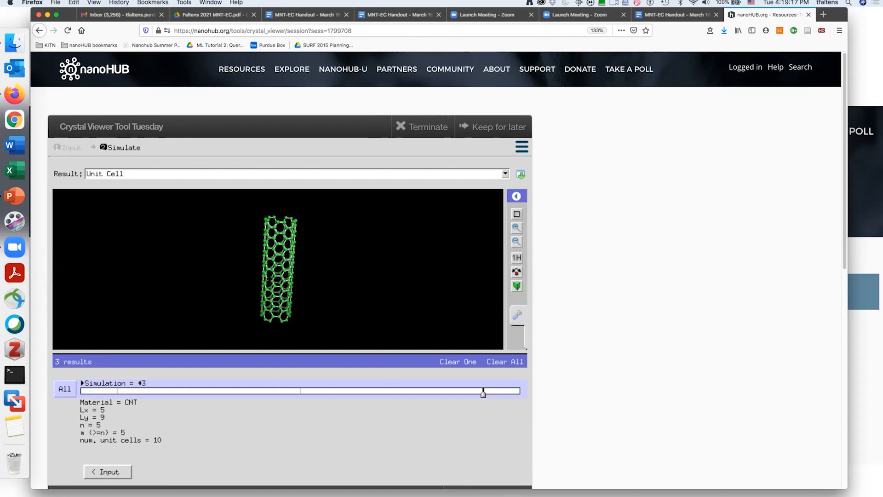
Examine the carbon nanotube end-on and enlarged, looking down through its hollow interior
{"action": "left_click_drag", "start_coordinate": [279, 243], "coordinate": [271, 281]}
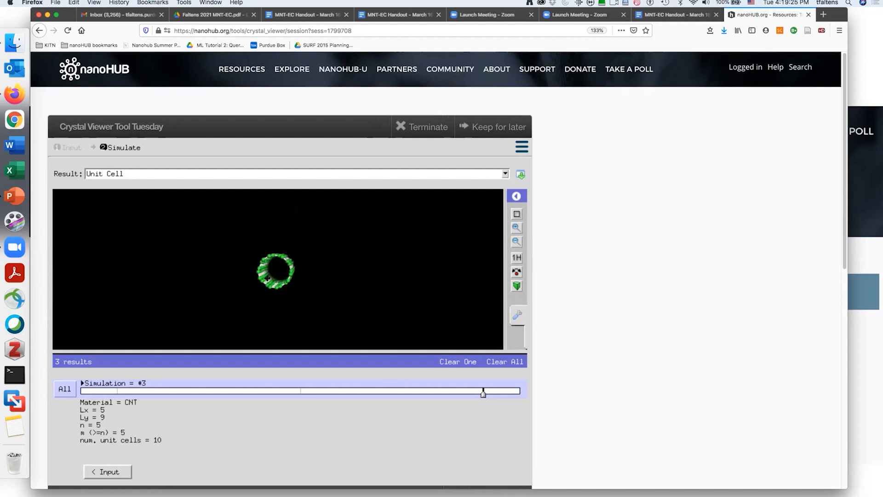
{"action": "left_click", "coordinate": [517, 227]}
{"action": "left_click", "coordinate": [517, 227]}
{"action": "left_click", "coordinate": [517, 227]}
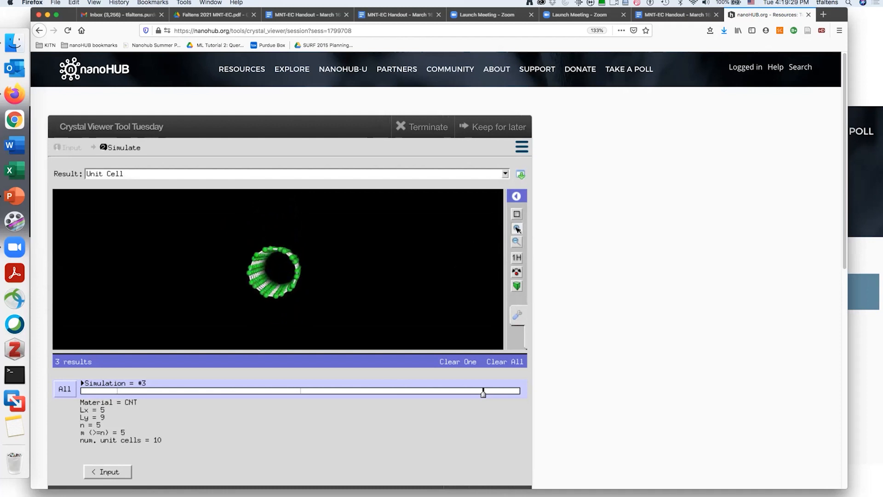
{"action": "left_click", "coordinate": [517, 227]}
{"action": "left_click", "coordinate": [516, 227]}
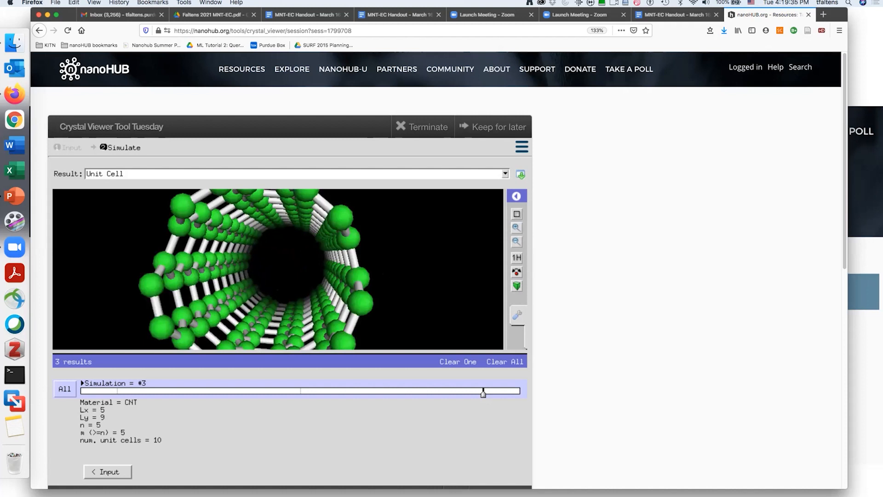
Return to the input settings and change the material to Graphene/Graphite
{"action": "left_click", "coordinate": [109, 472]}
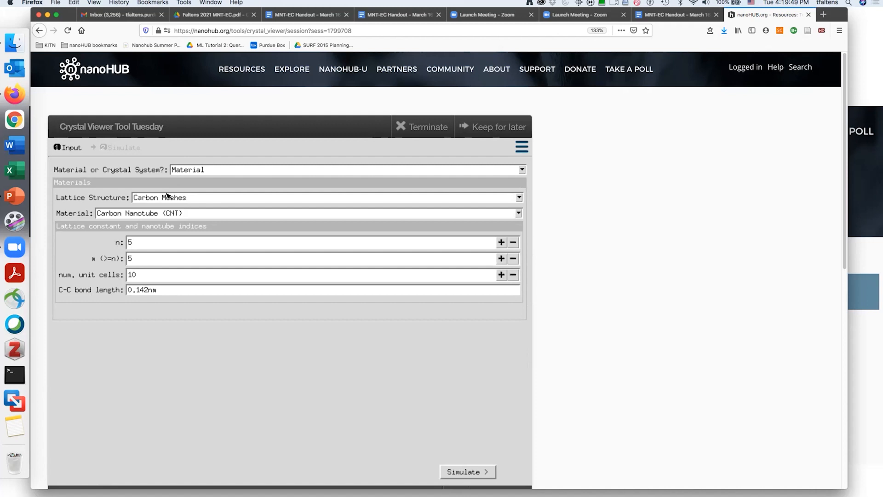
{"action": "left_click", "coordinate": [117, 214]}
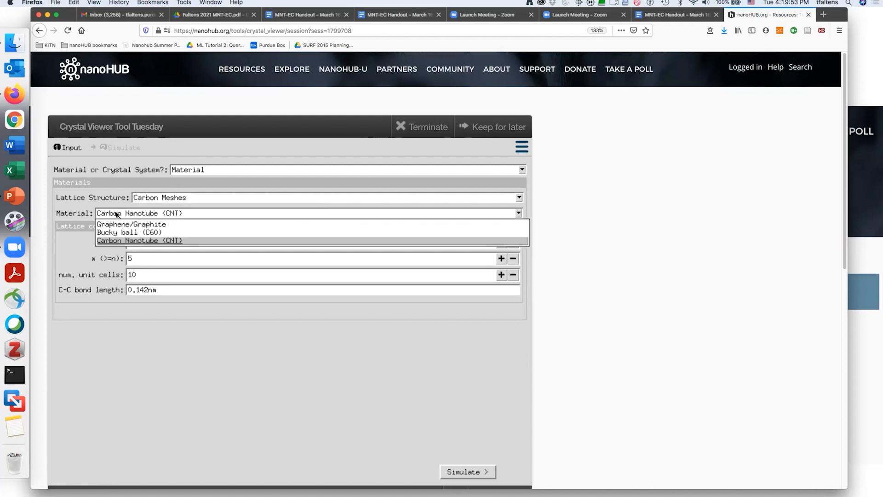
{"action": "left_click", "coordinate": [134, 224]}
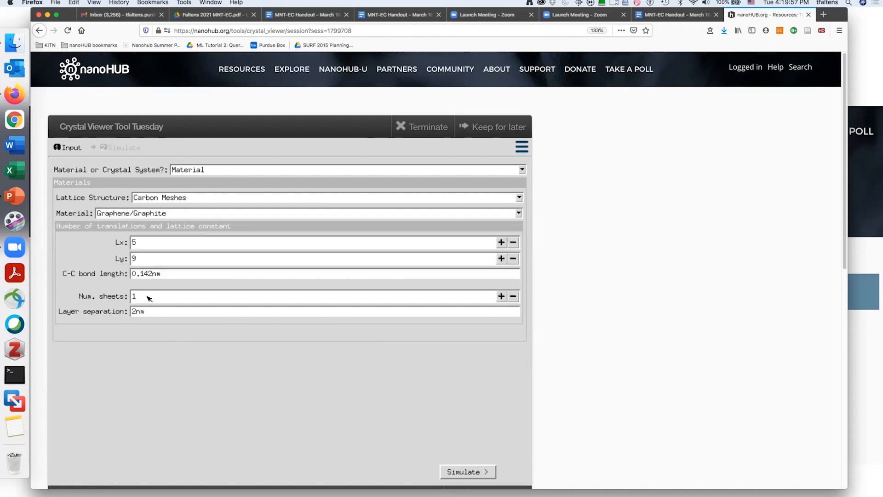
Set the number of graphene sheets to 3 and run the simulation
{"action": "left_click", "coordinate": [149, 298]}
{"action": "key", "text": "BackSpace"}
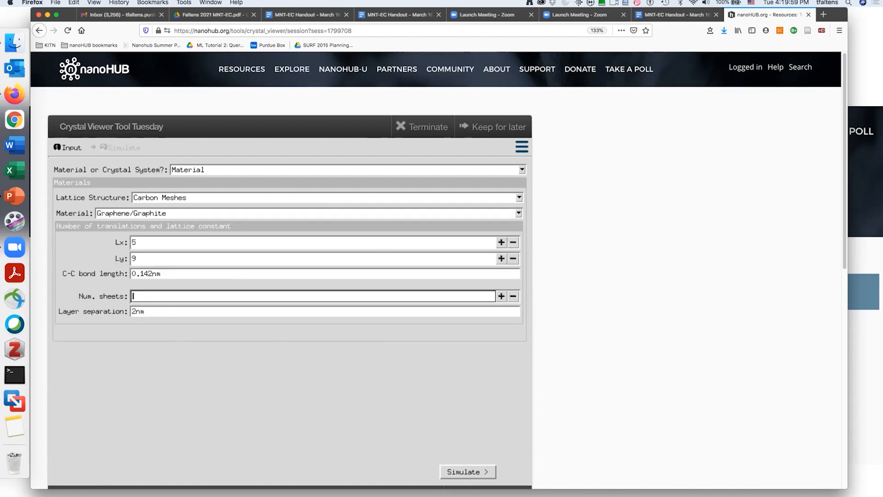
{"action": "type", "text": "3"}
{"action": "left_click", "coordinate": [274, 384]}
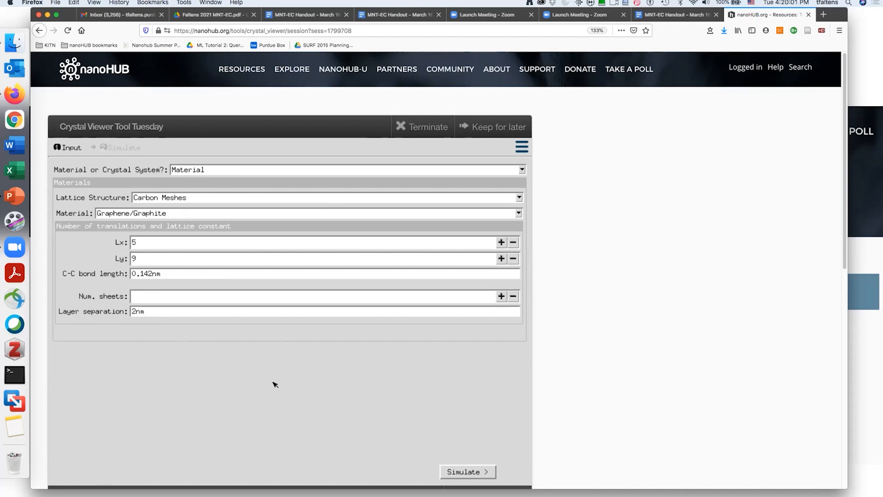
{"action": "left_click", "coordinate": [466, 471]}
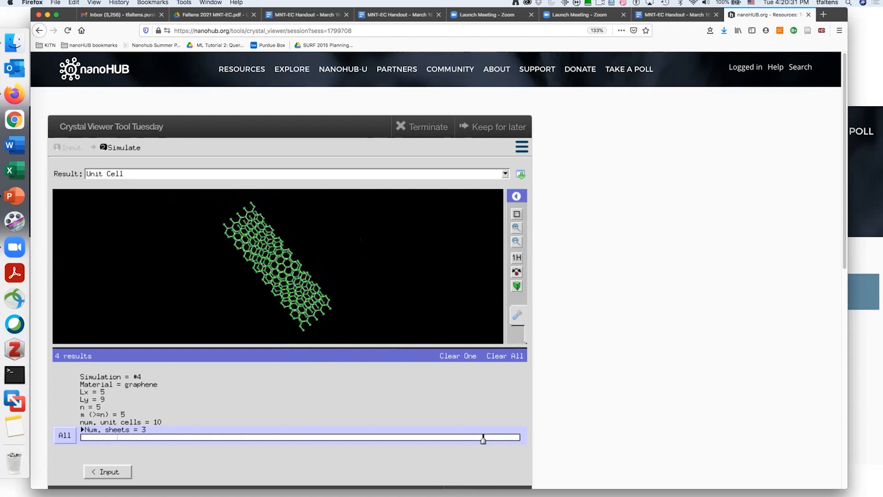
Examine the stacked graphene sheets in orthographic projection, enlarged and slightly rotated, and return to the input settings
{"action": "left_click", "coordinate": [517, 287]}
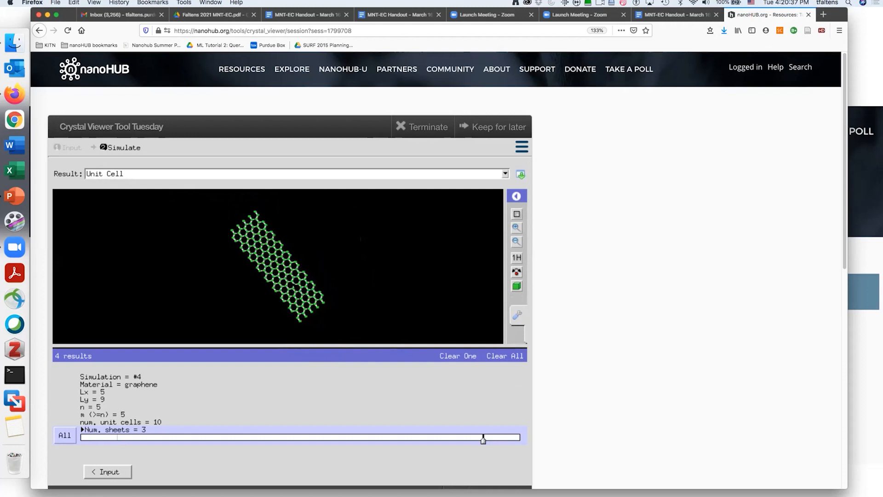
{"action": "left_click_drag", "start_coordinate": [294, 287], "coordinate": [297, 280]}
{"action": "scroll", "coordinate": [278, 266], "scroll_direction": "down", "scroll_amount": 10}
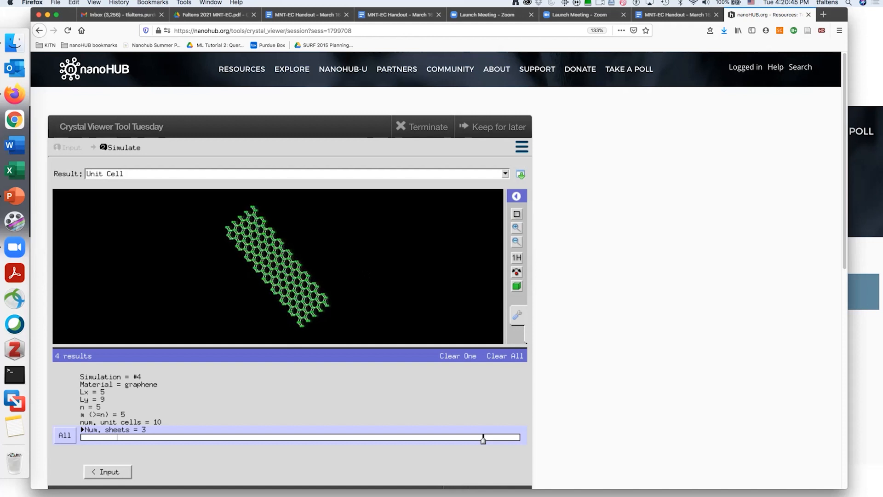
{"action": "scroll", "coordinate": [305, 280], "scroll_direction": "down", "scroll_amount": 5}
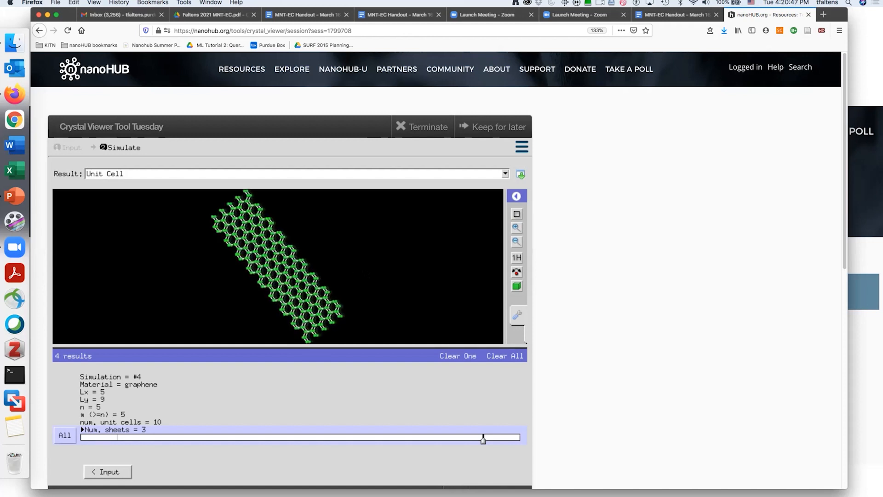
{"action": "left_click_drag", "start_coordinate": [305, 280], "coordinate": [306, 281]}
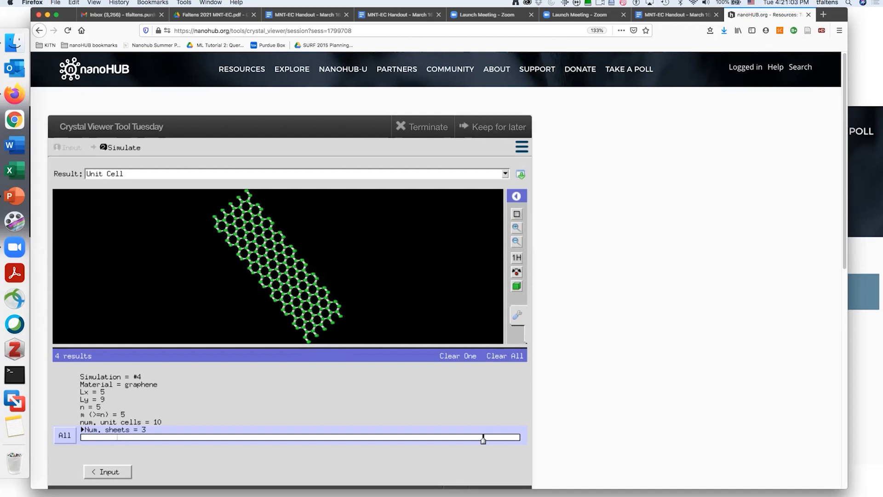
{"action": "left_click", "coordinate": [96, 472]}
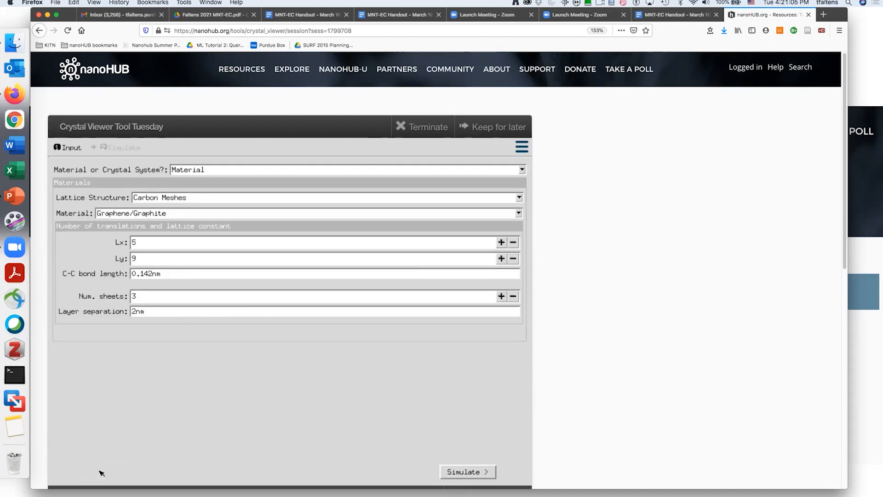